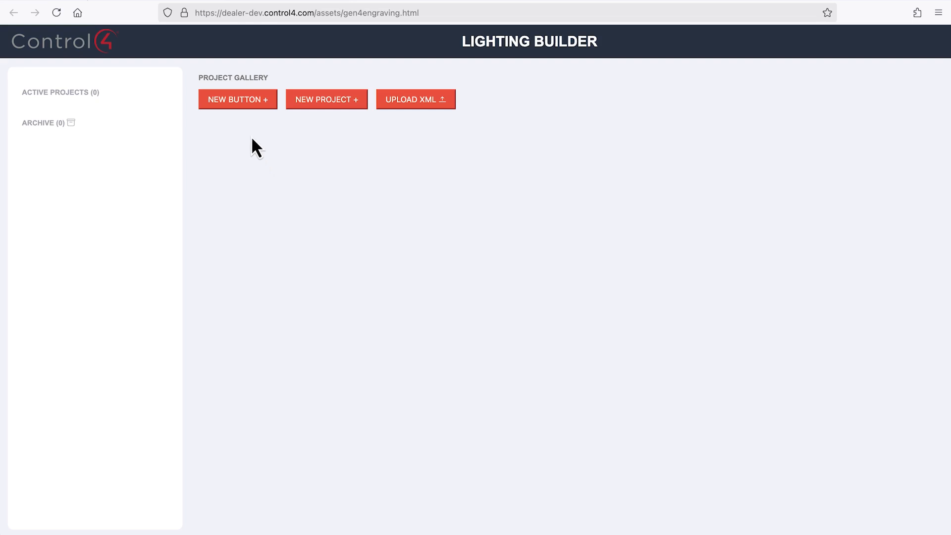
Start a new individual engraved button in Contemporary style, White color and Double High size.
click(224, 100)
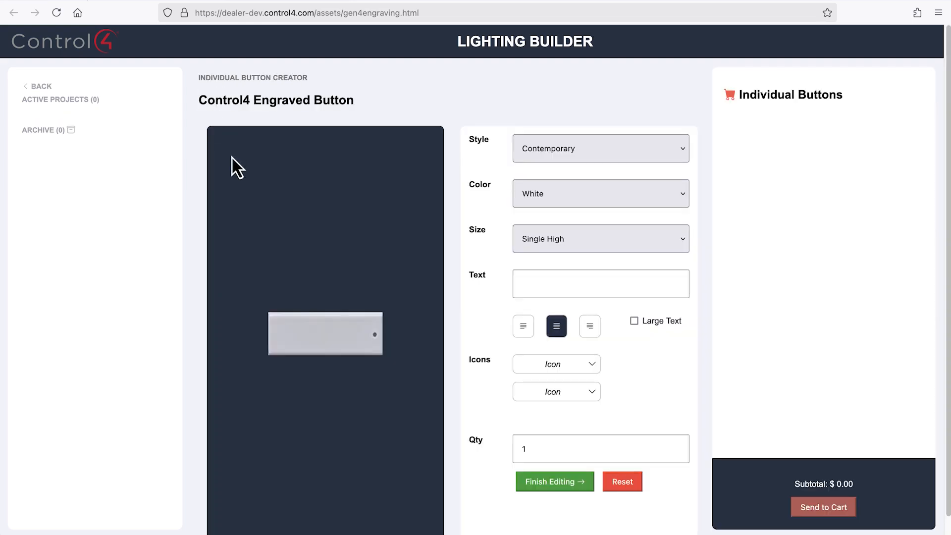
click(544, 149)
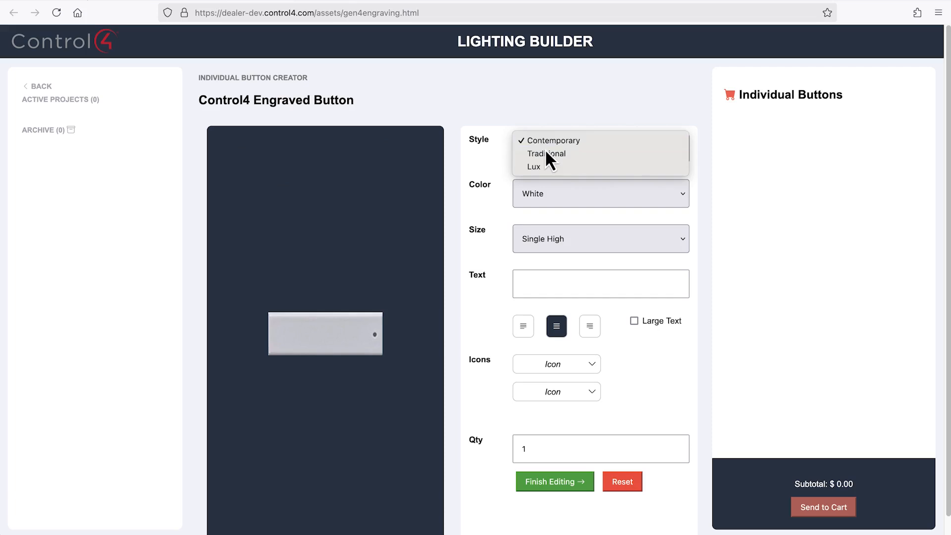
click(592, 144)
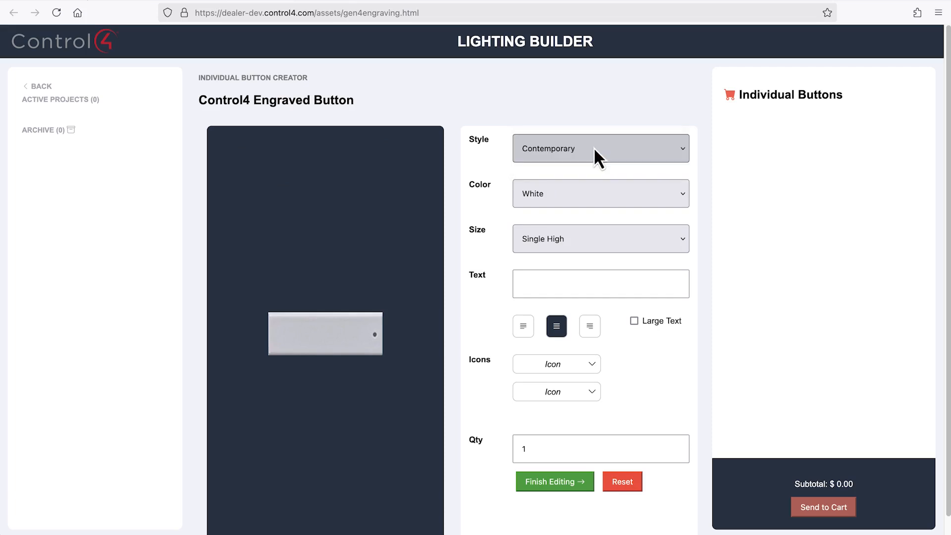
click(593, 193)
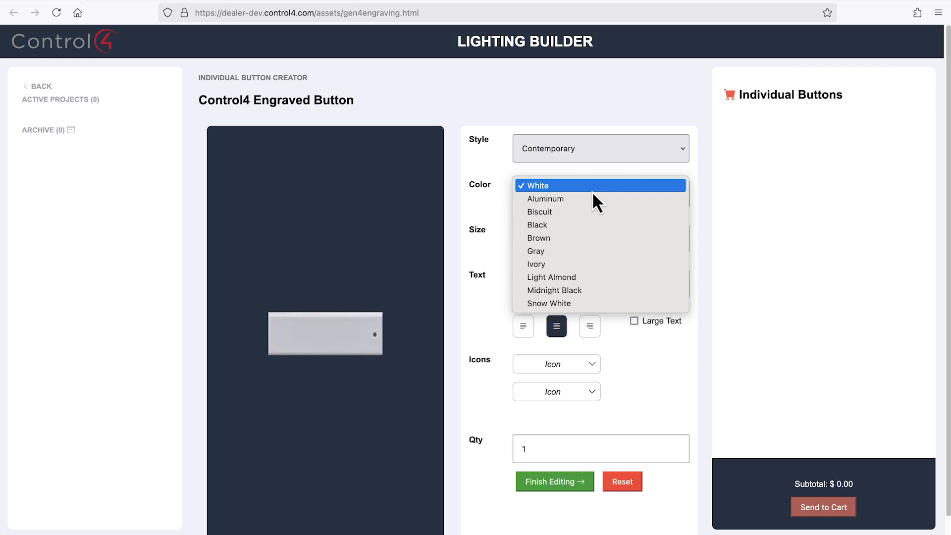
click(592, 191)
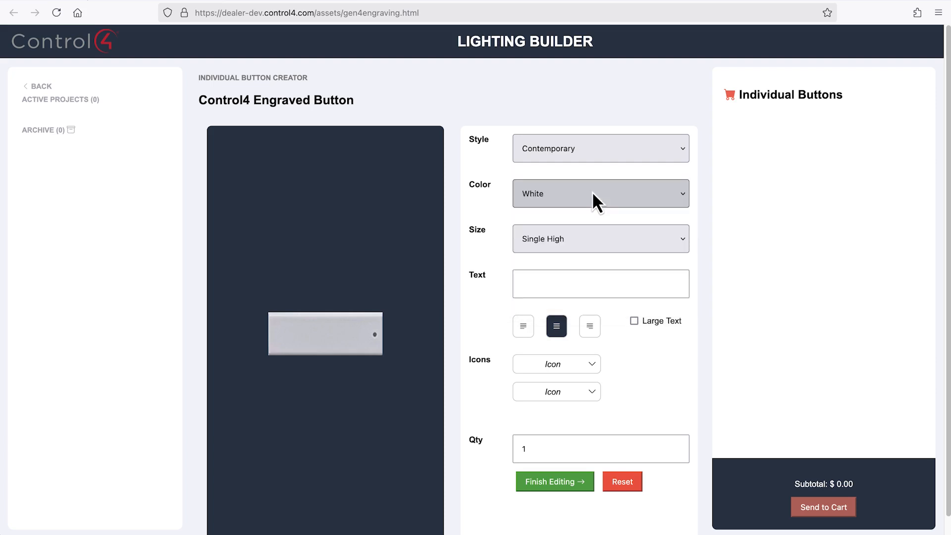
click(629, 239)
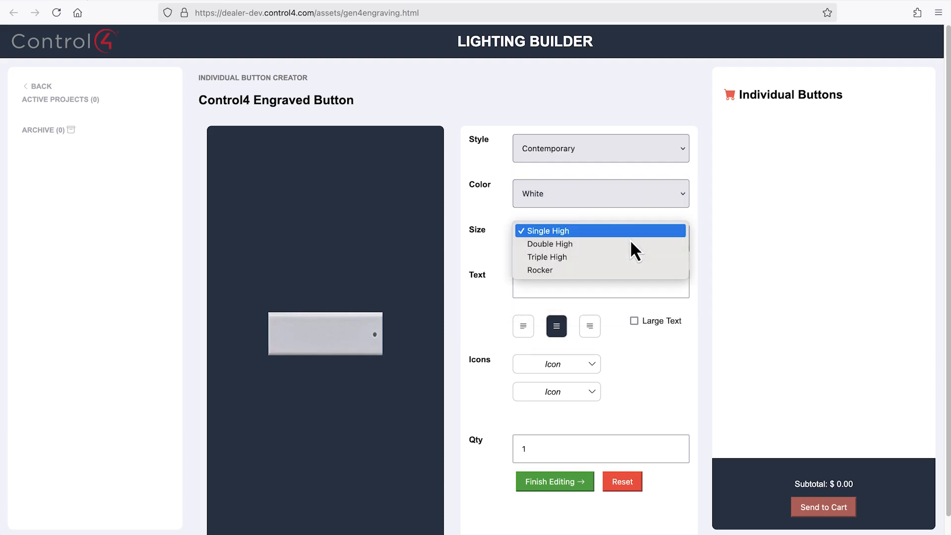
click(594, 247)
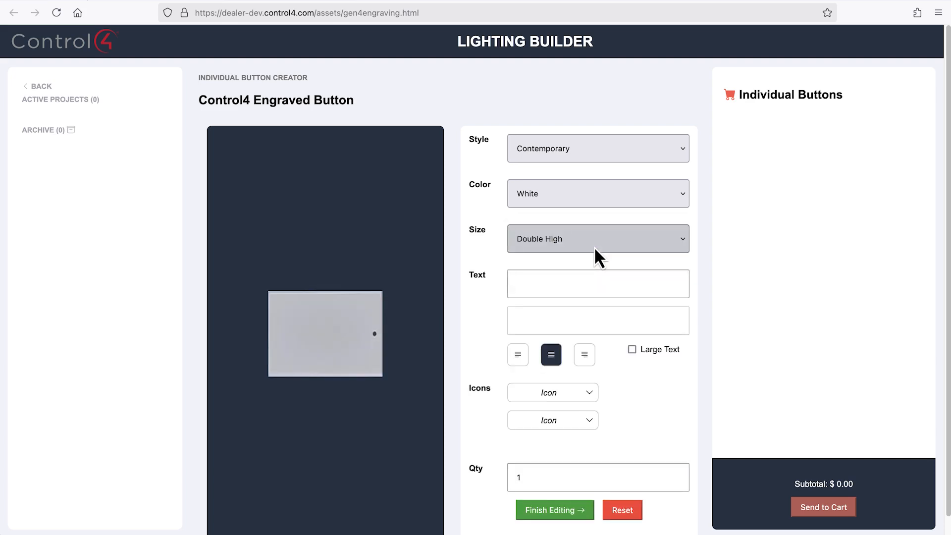
Set the button's engraving text to Hallway, right-aligned, with Large Text left off.
click(669, 285)
text(H)
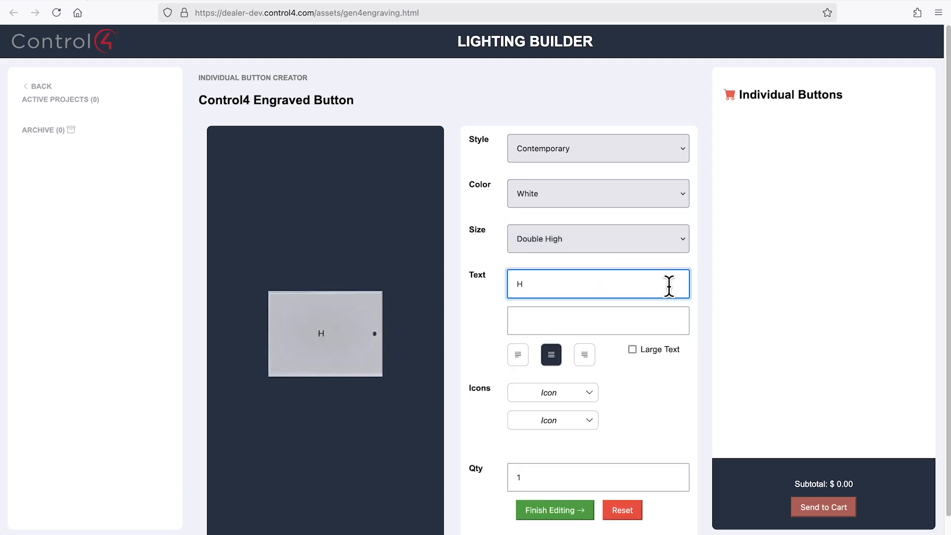
text(allway)
click(517, 363)
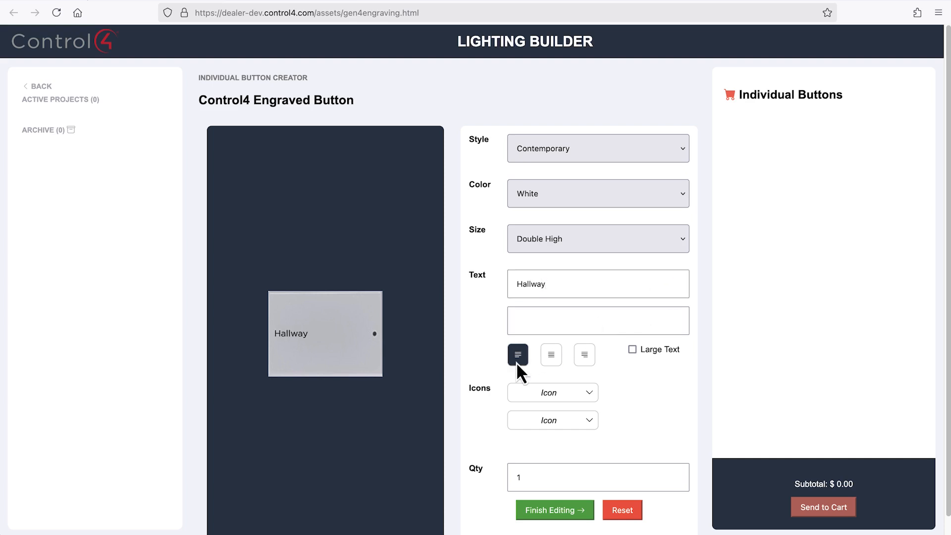
click(552, 358)
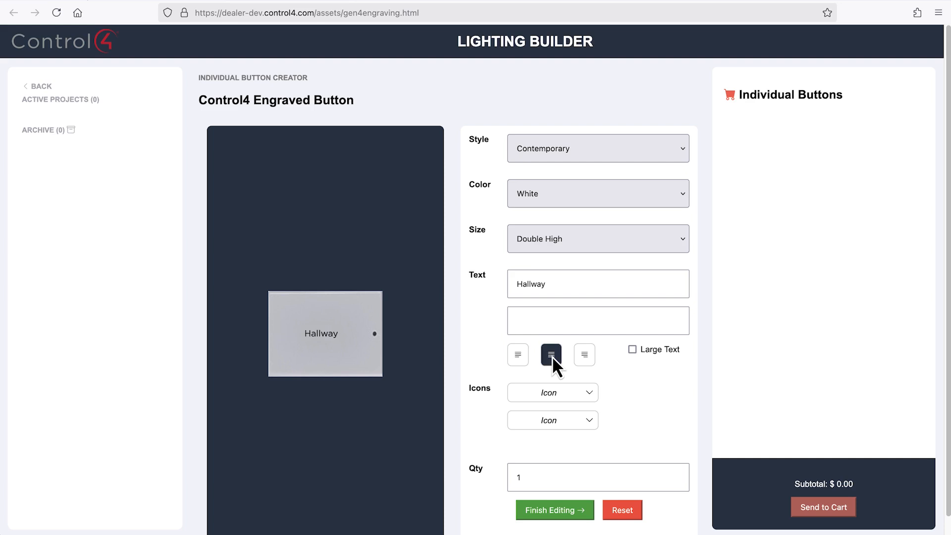
click(584, 353)
click(632, 350)
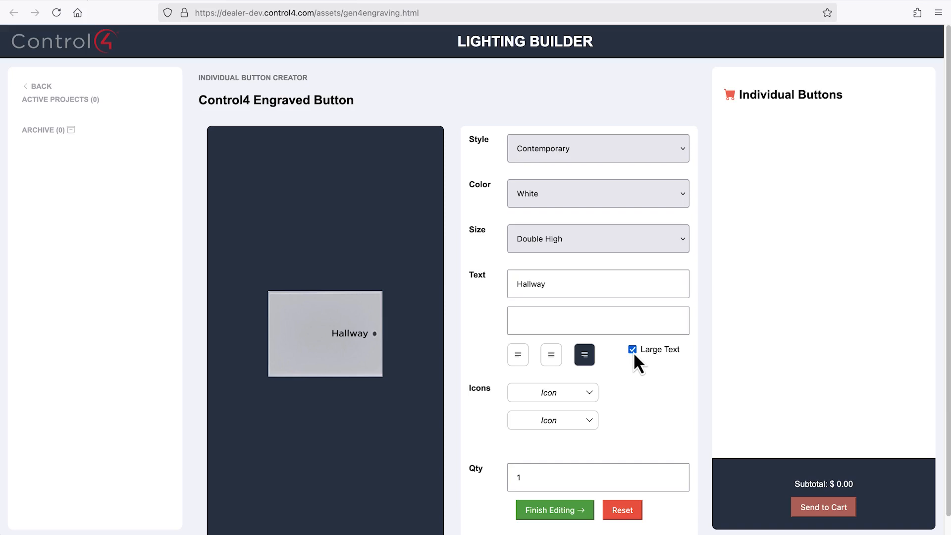
click(633, 350)
Add the outlined light bulb icon to the button, placed after the Hallway text.
click(565, 392)
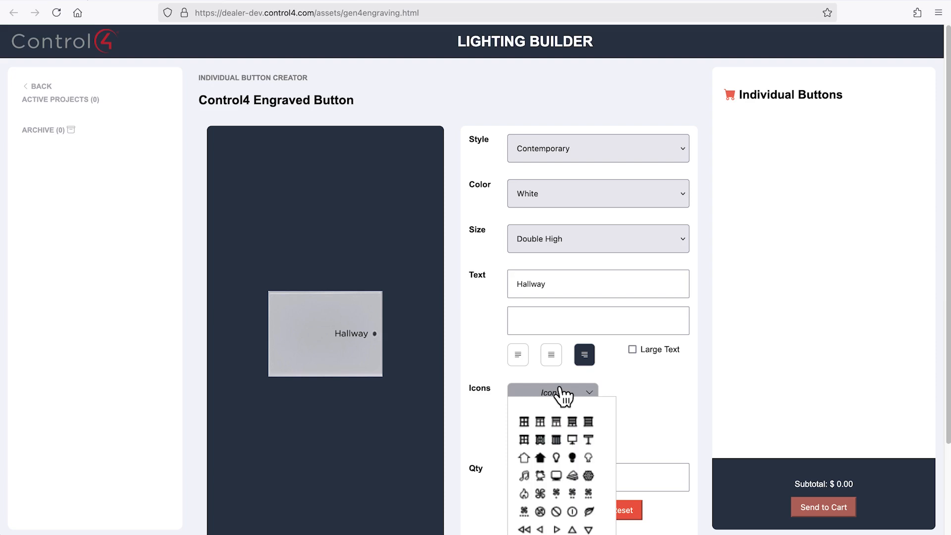
click(556, 458)
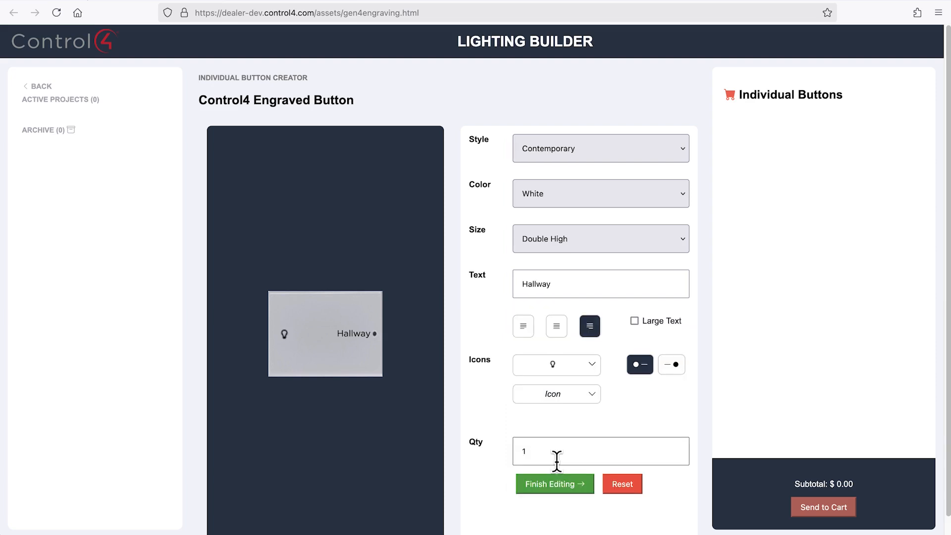
click(668, 370)
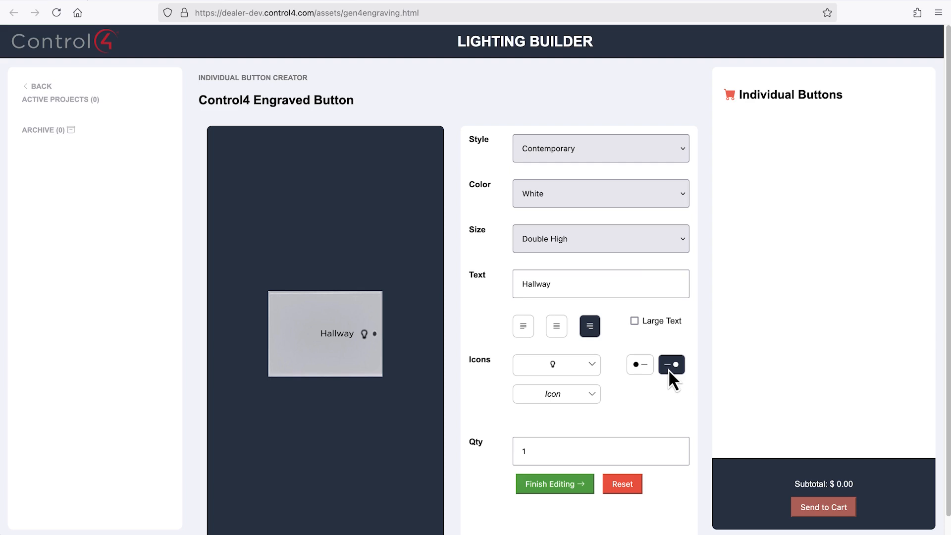
Set the button quantity to 2, finish editing it and send the order to the cart.
click(606, 444)
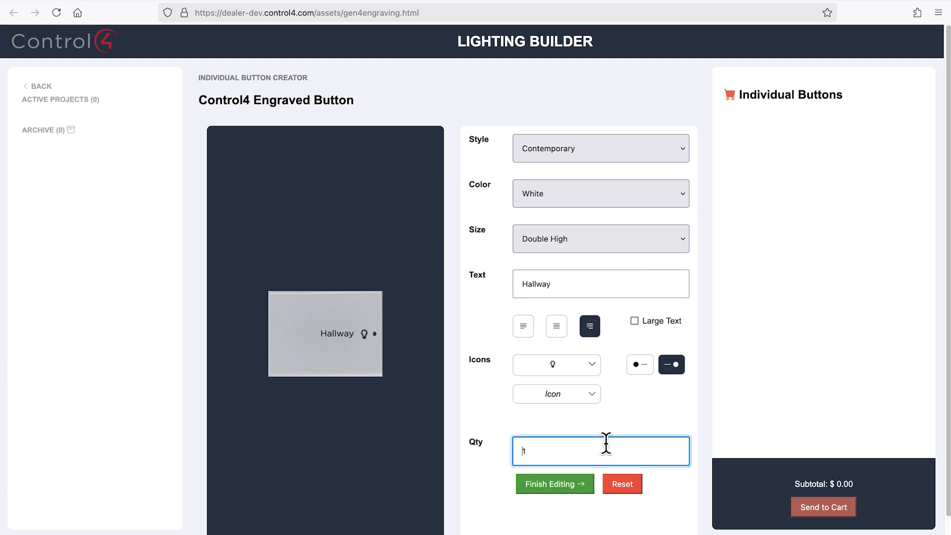
key(BackSpace)
text(2)
click(571, 495)
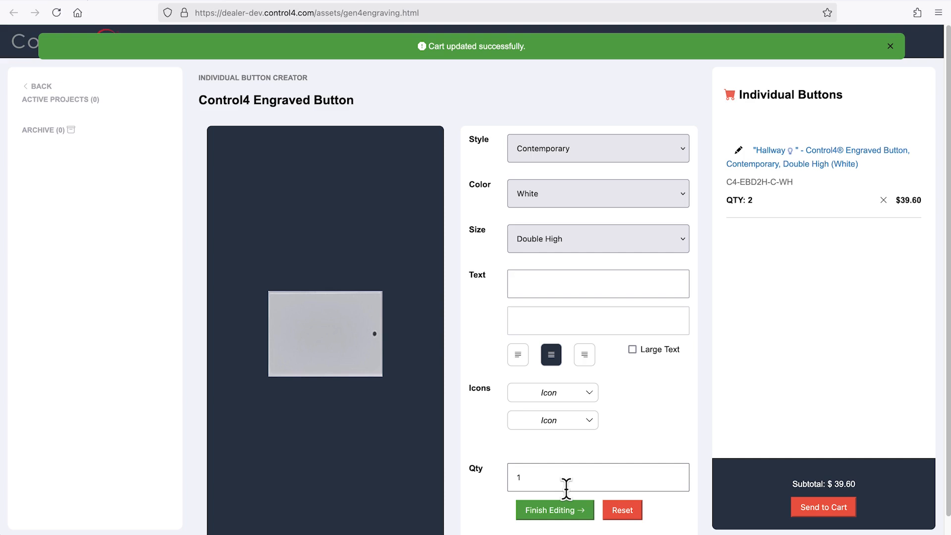
click(826, 512)
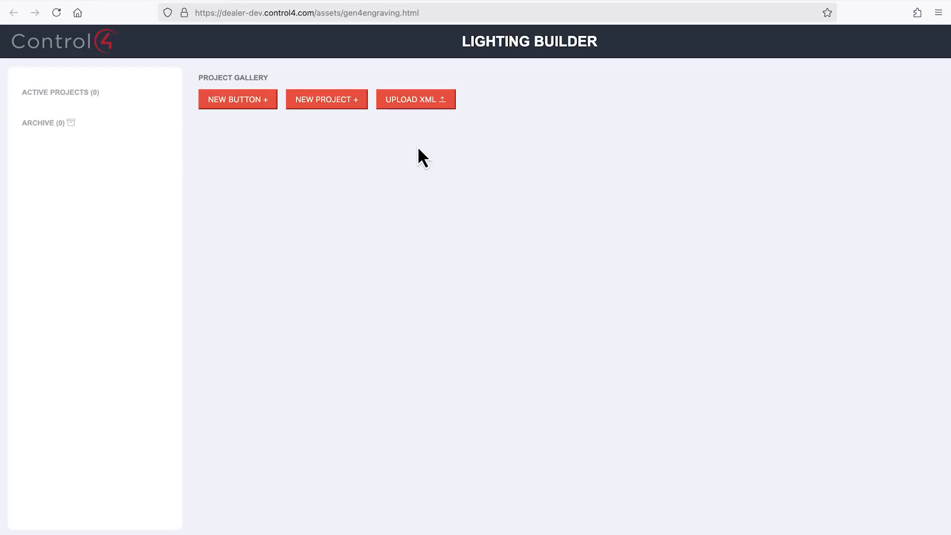
Upload the Jackson Plaza engraving order XML and save the project as Jackson Plaza Shopping Center with the note Happy Dental and its street address.
click(417, 104)
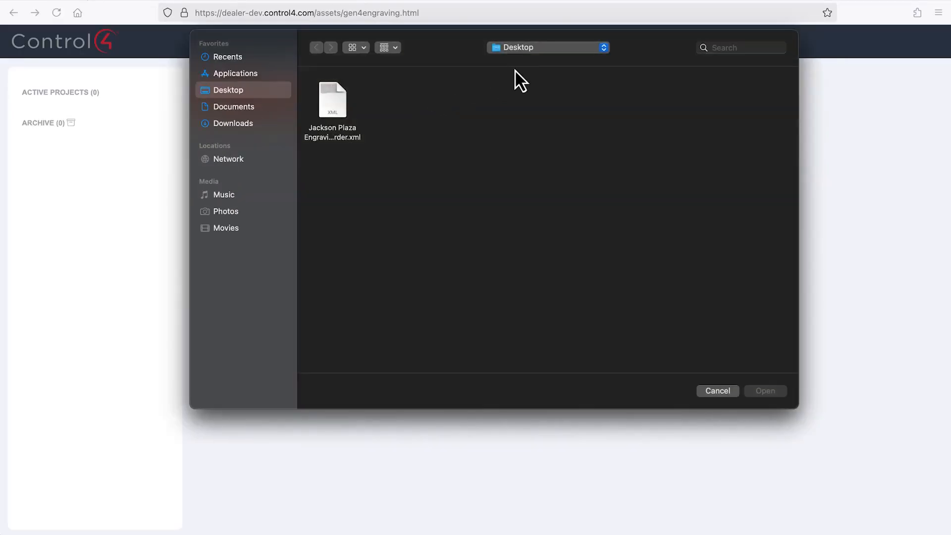
double_click(329, 106)
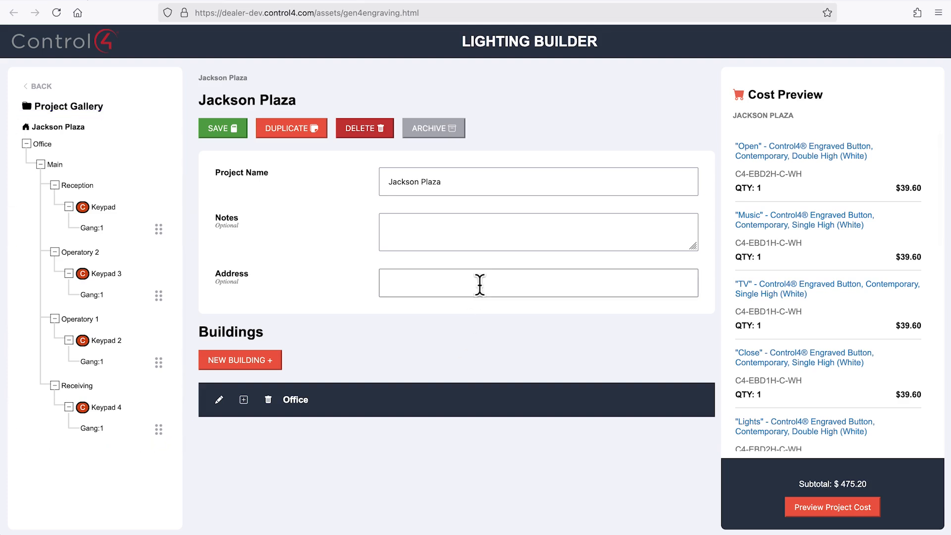
click(528, 179)
text(Shopping Center)
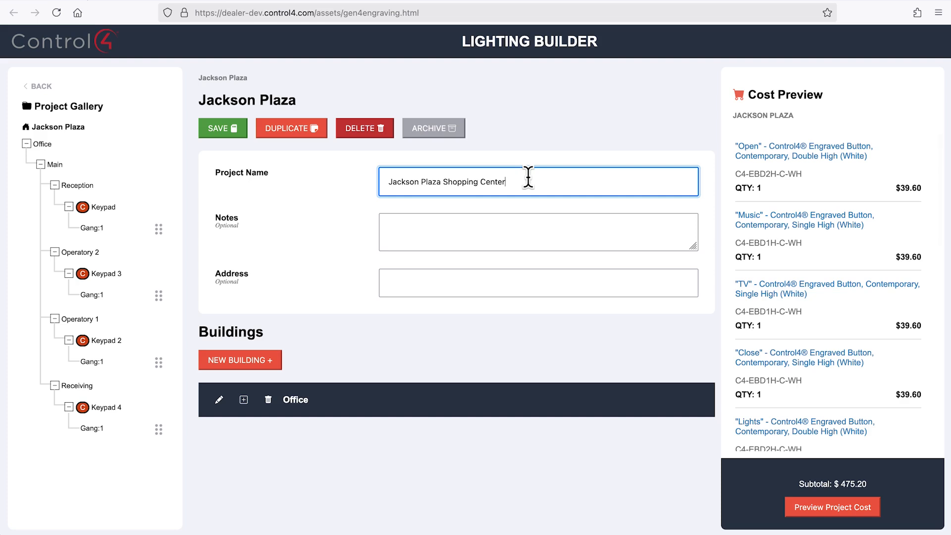
key(Tab)
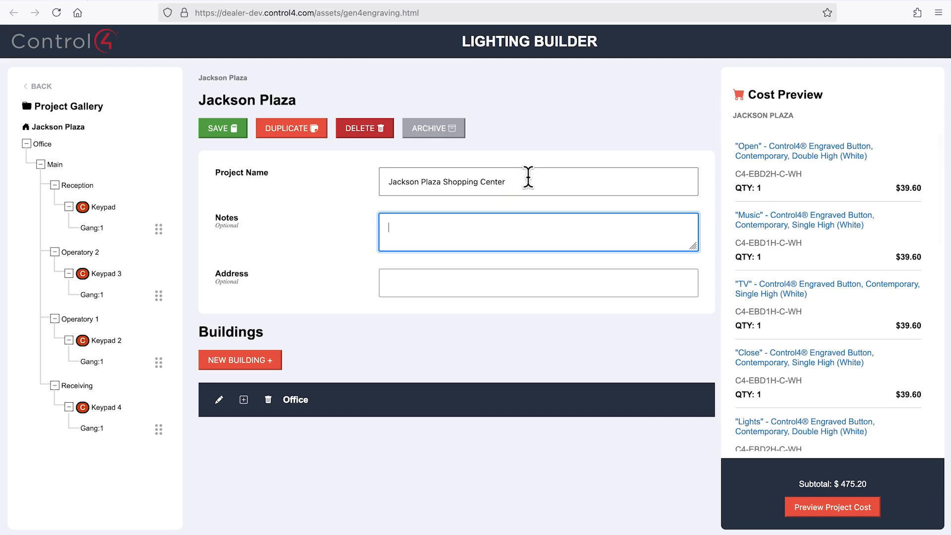
text(Happy Dental)
key(Tab)
text(203 N Brighton)
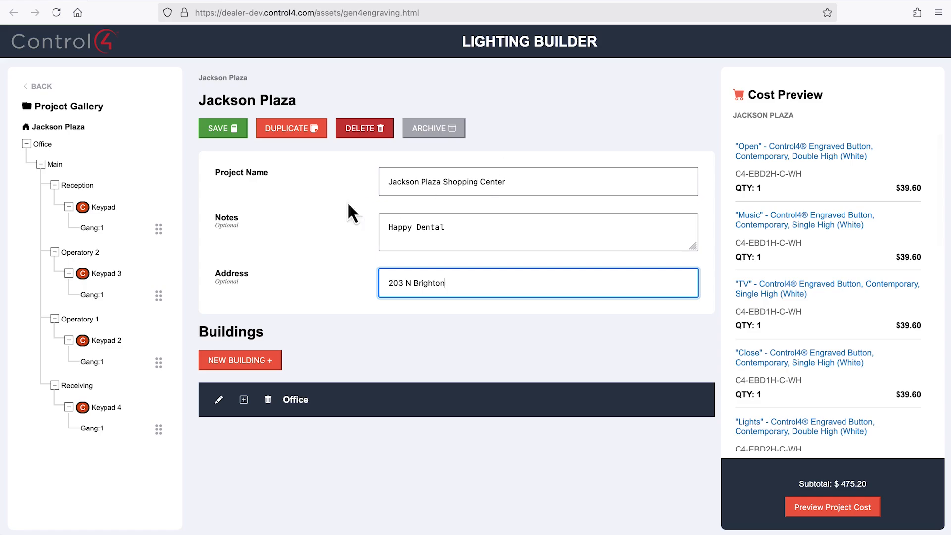
click(219, 127)
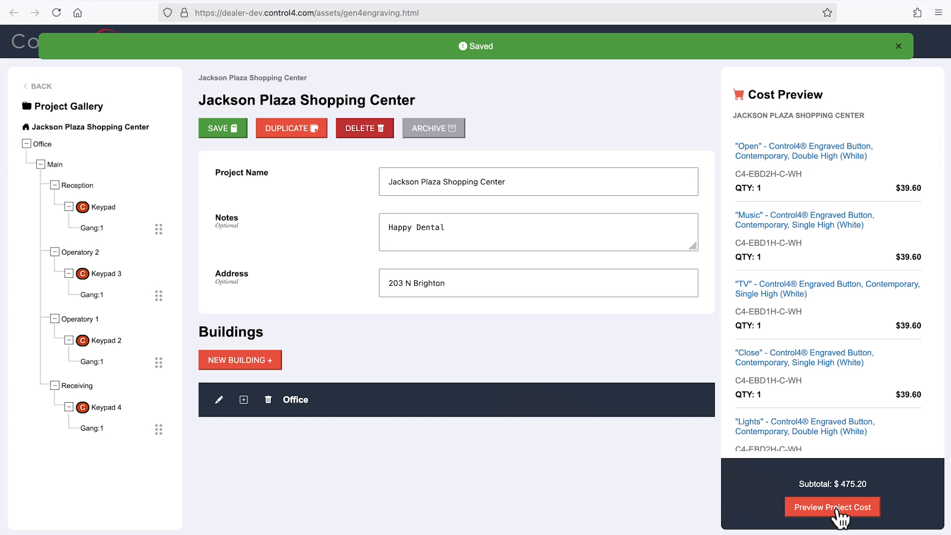
Review the cost preview of the Jackson Plaza Shopping Center project and add all its items to the cart.
click(838, 510)
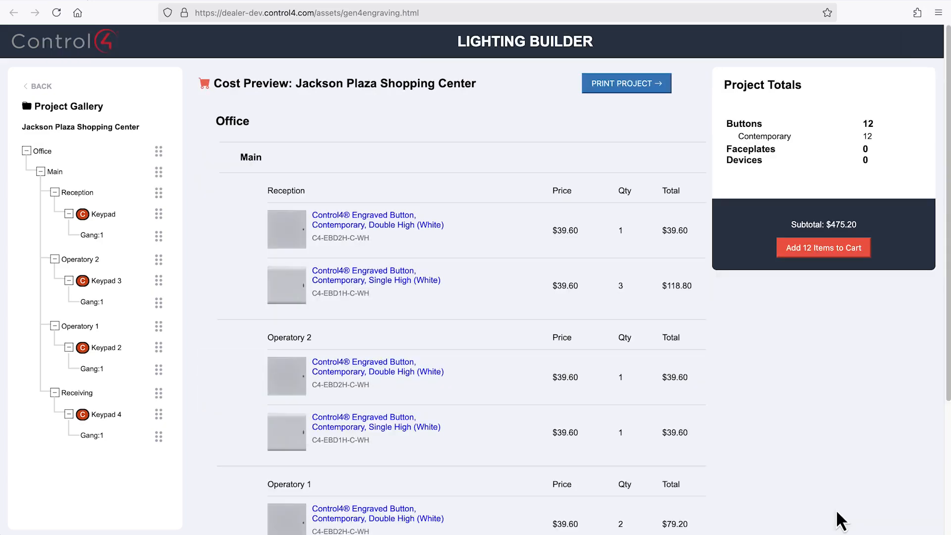
scroll(836, 508, down, 5)
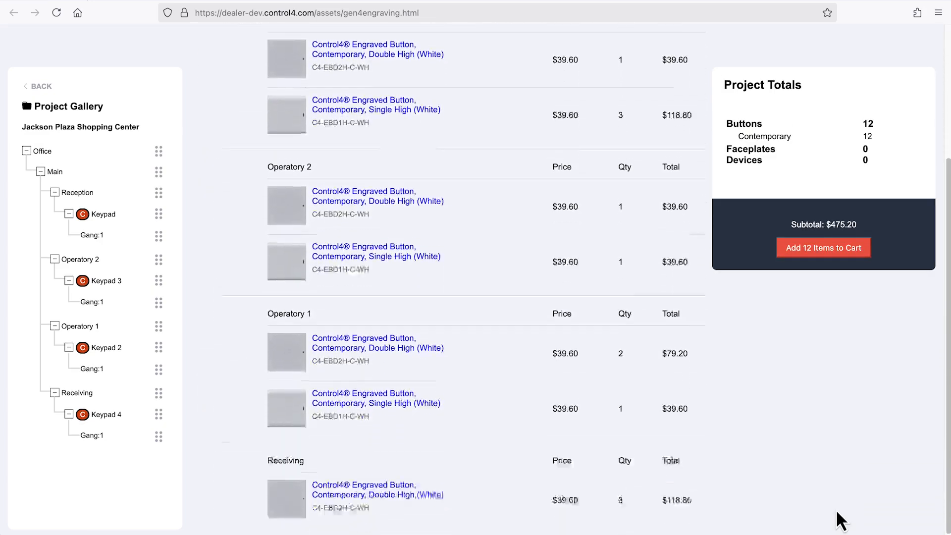
scroll(835, 509, up, 5)
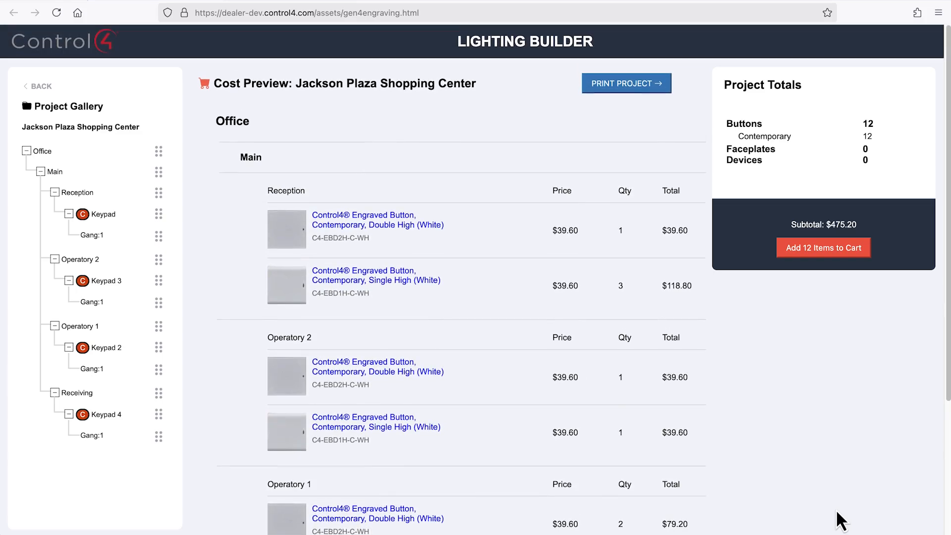
click(813, 244)
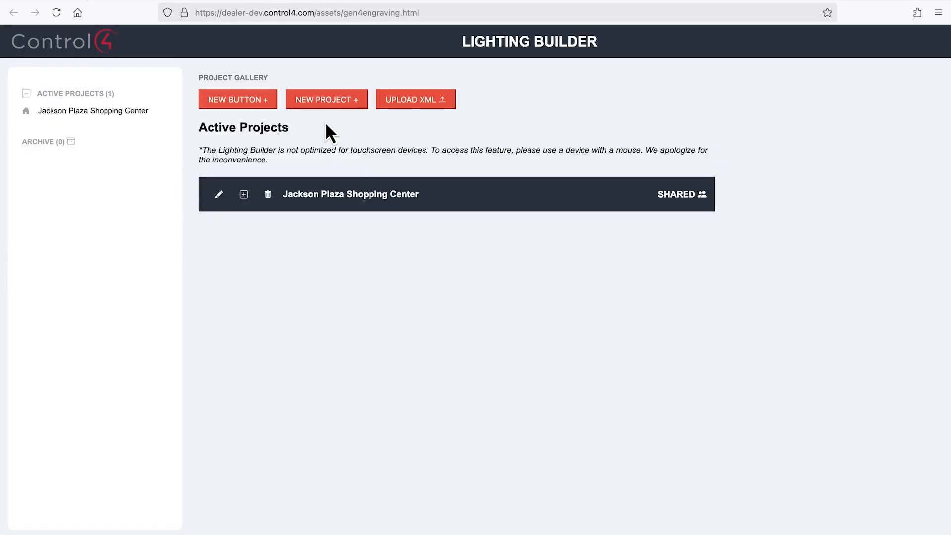
Create a shared project named Mitoma Estate with the note Pool House only and the property's street address.
click(327, 102)
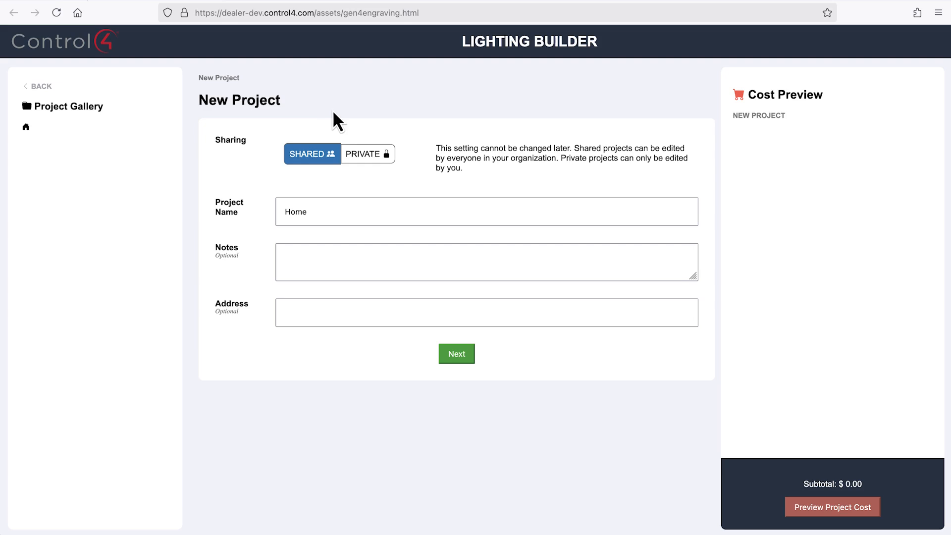
click(440, 214)
key(BackSpace)
key(BackSpace)
key(BackSpace)
key(BackSpace)
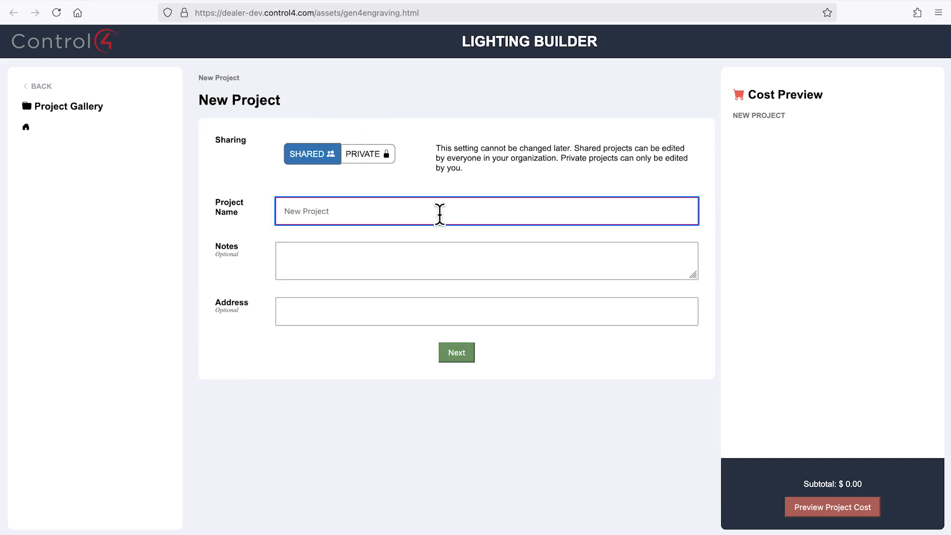
text(Mitoma Estate)
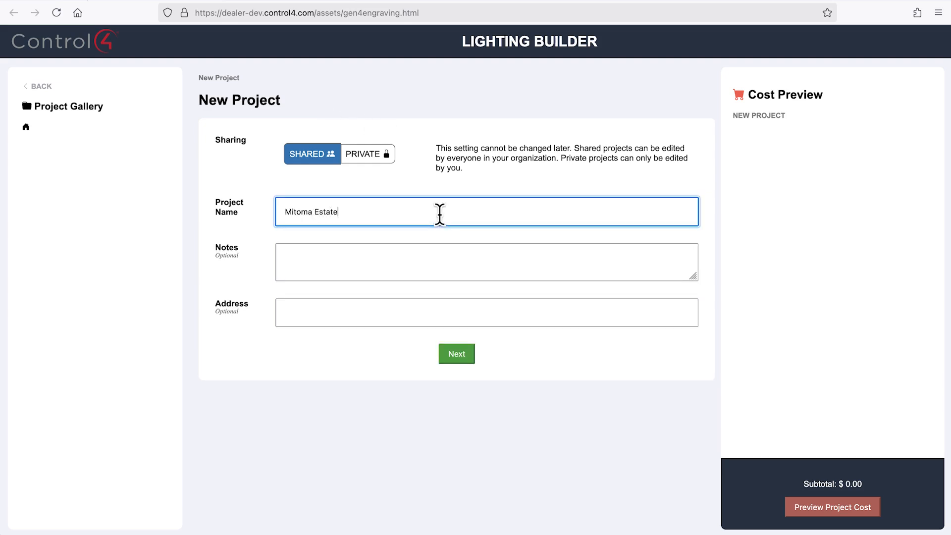
key(Tab)
text(Pool House only)
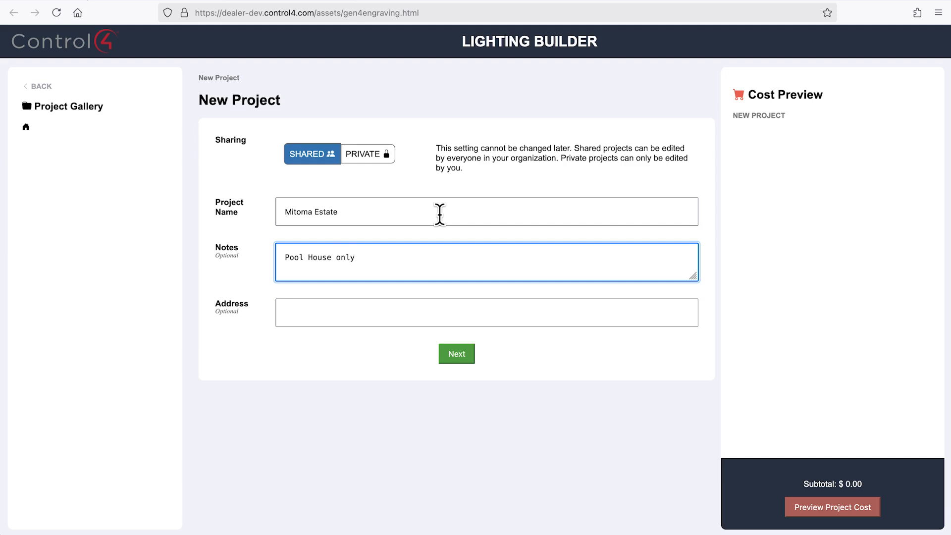
key(Tab)
text(BN1 )
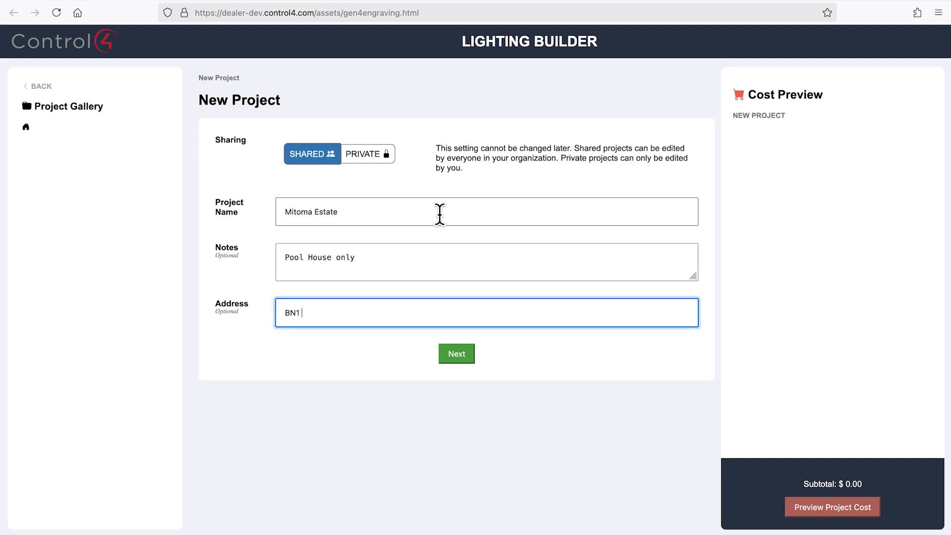
text(Amex Hwy)
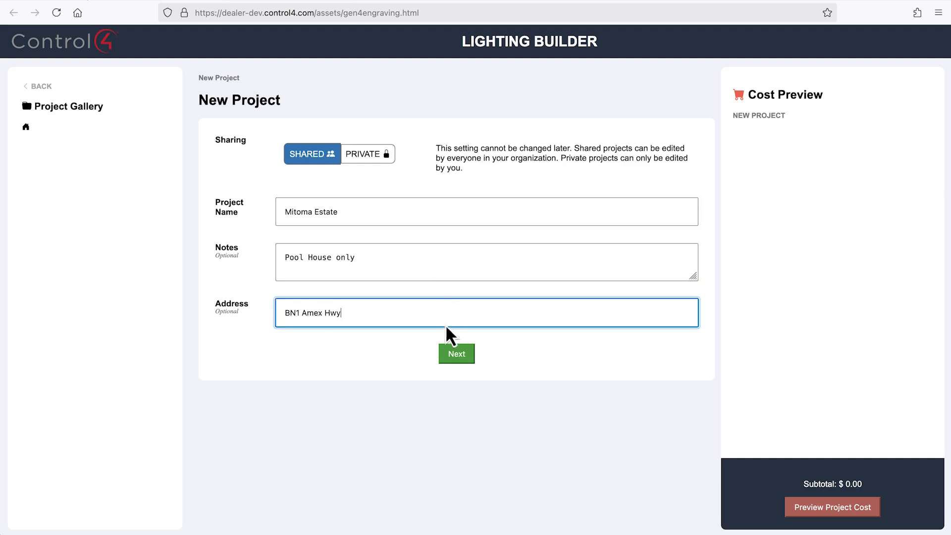
click(447, 354)
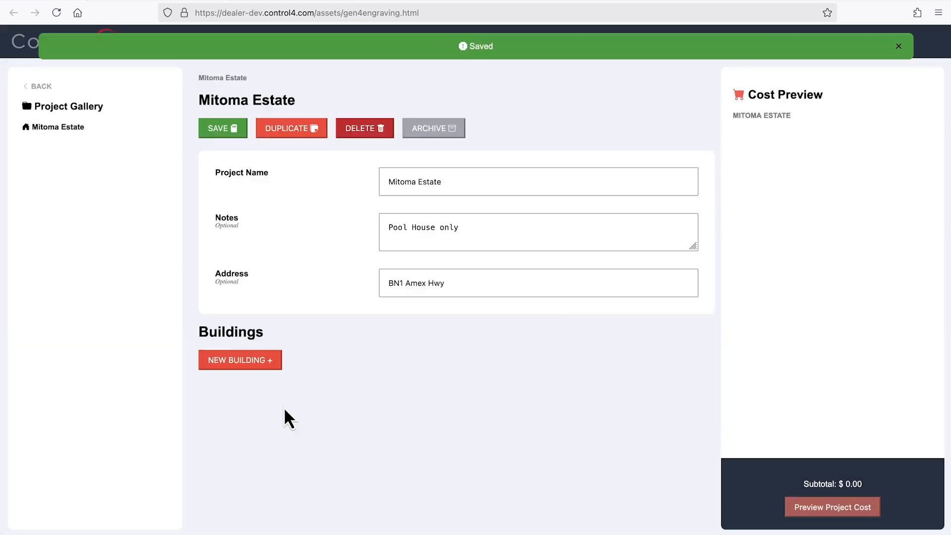
Add a building named Pool House with the note First Floor only to the Mitoma Estate project.
click(240, 363)
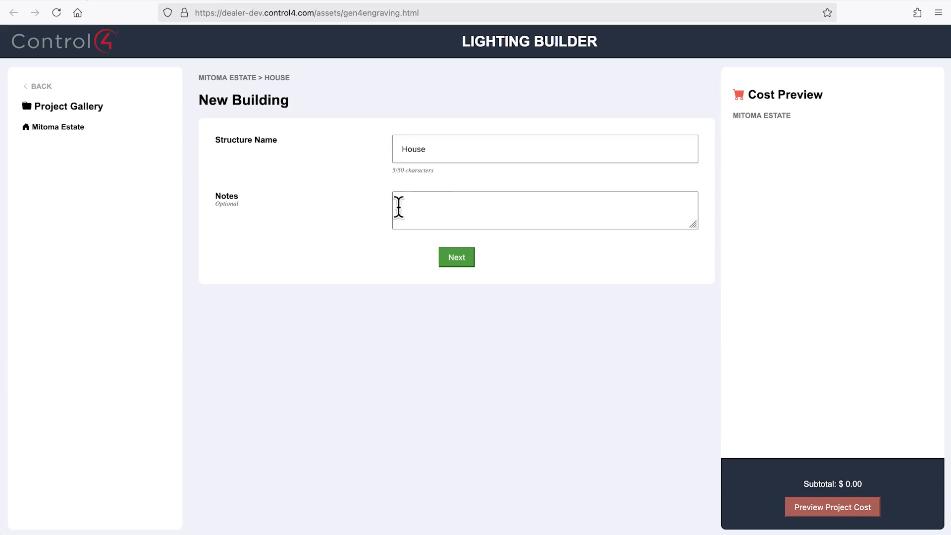
click(460, 151)
text(Pool)
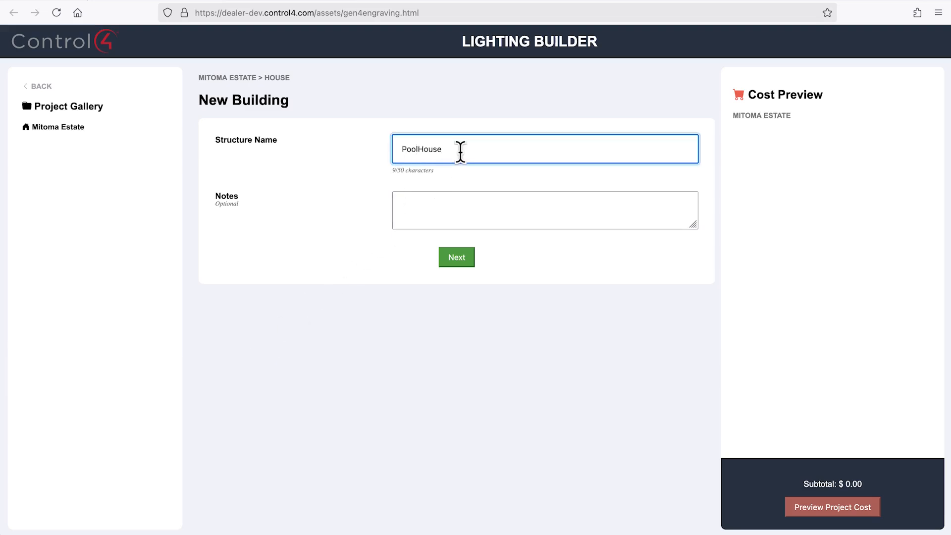
key(Tab)
text(First Floor only)
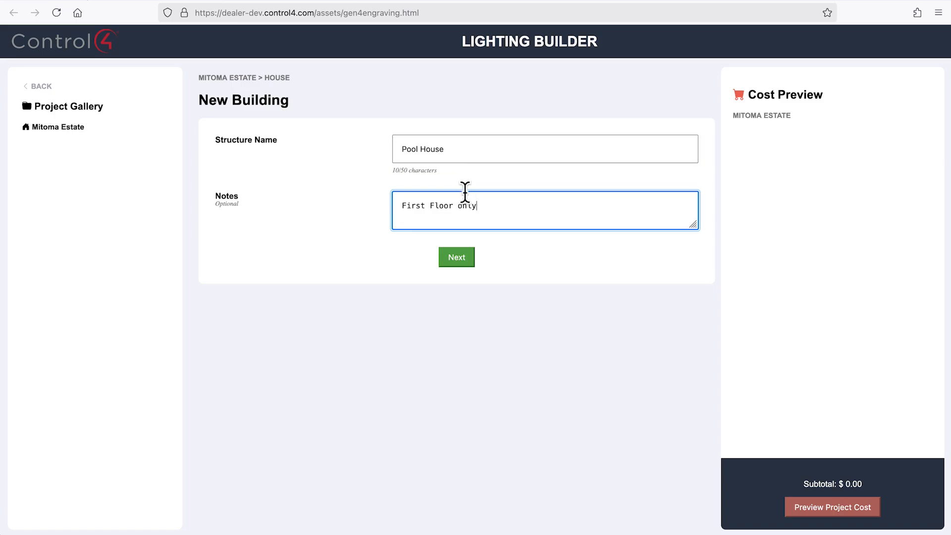
click(456, 257)
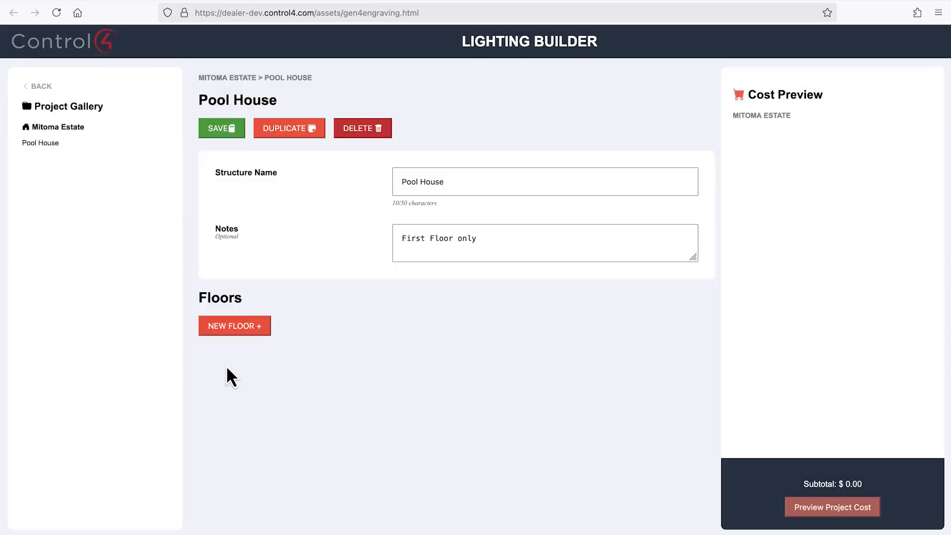
Add a floor named First Floor to the Pool House building.
click(239, 327)
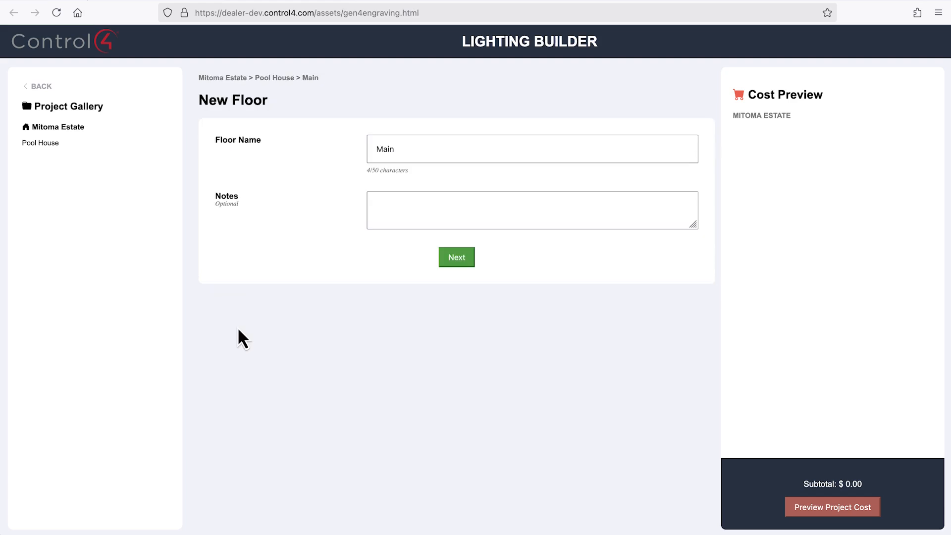
click(447, 149)
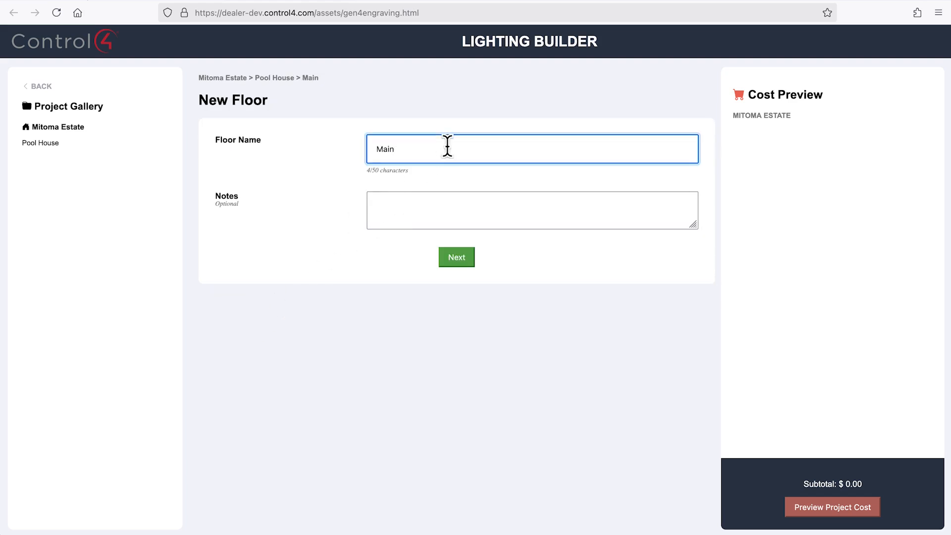
key(BackSpace)
key(BackSpace)
key(BackSpace)
key(BackSpace)
text(First Floor)
click(457, 258)
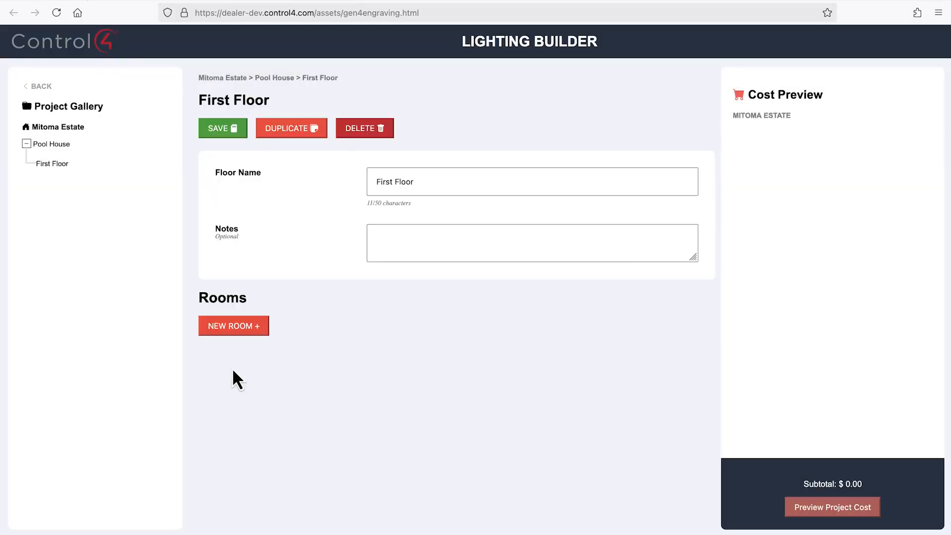
Add a room named Kitchen to the First Floor.
click(236, 326)
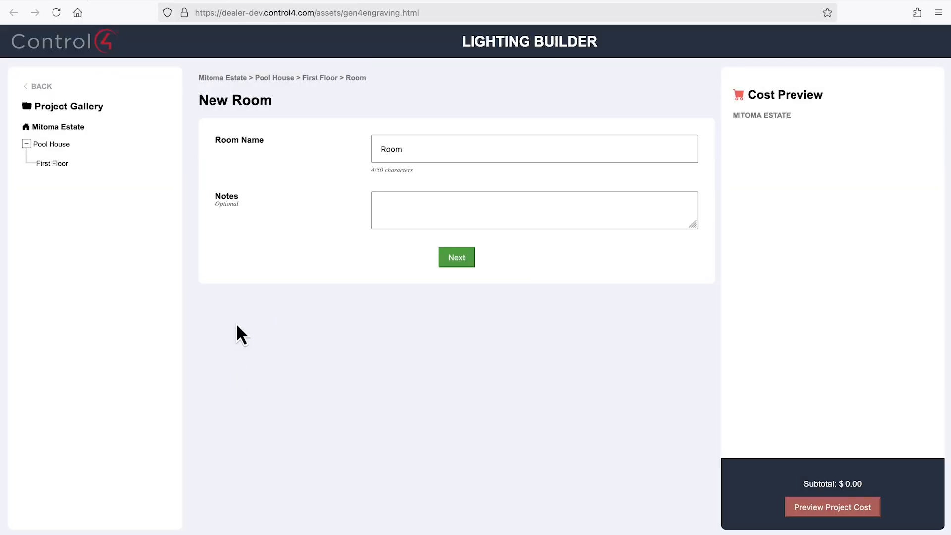
click(426, 149)
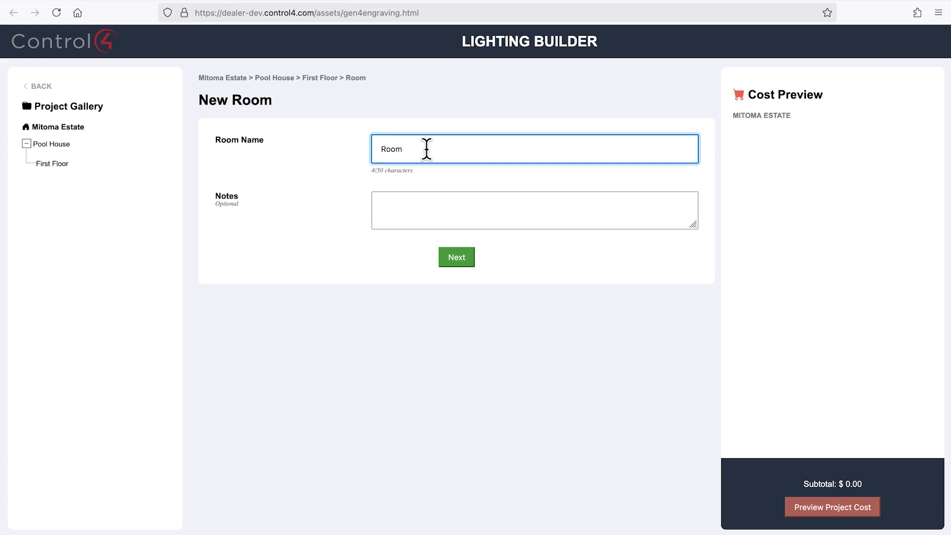
key(BackSpace)
key(BackSpace)
key(BackSpace)
key(BackSpace)
text(Kitchen)
click(449, 258)
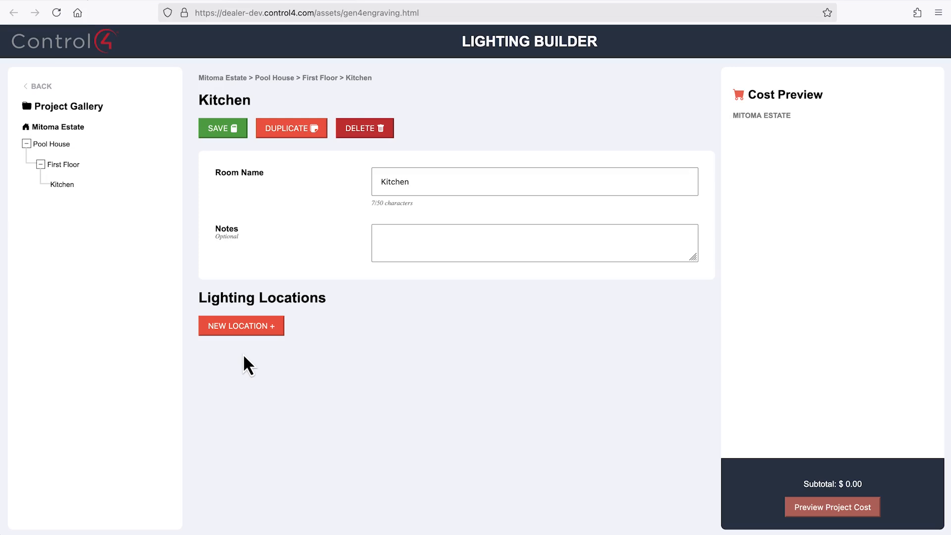
Add a lighting location named Back Door to the Kitchen.
click(257, 327)
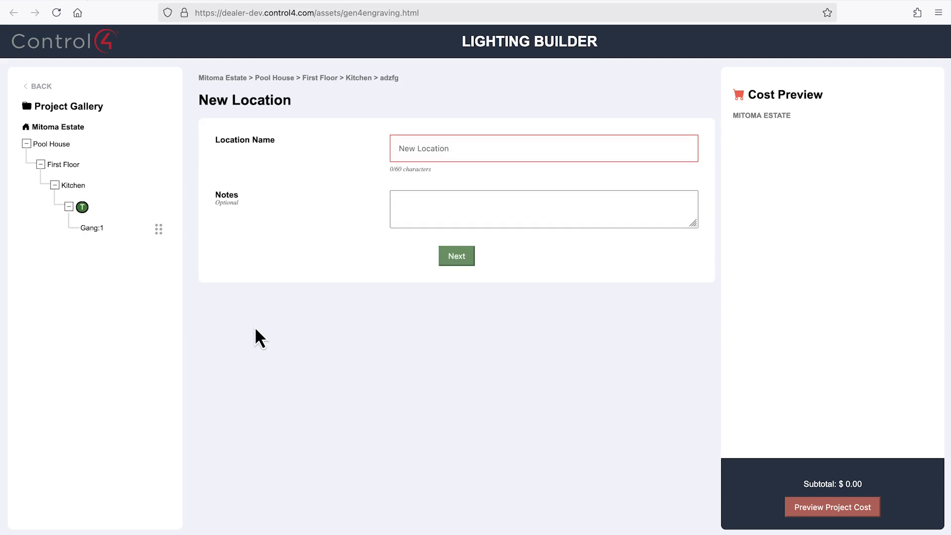
click(466, 149)
text(Back Door)
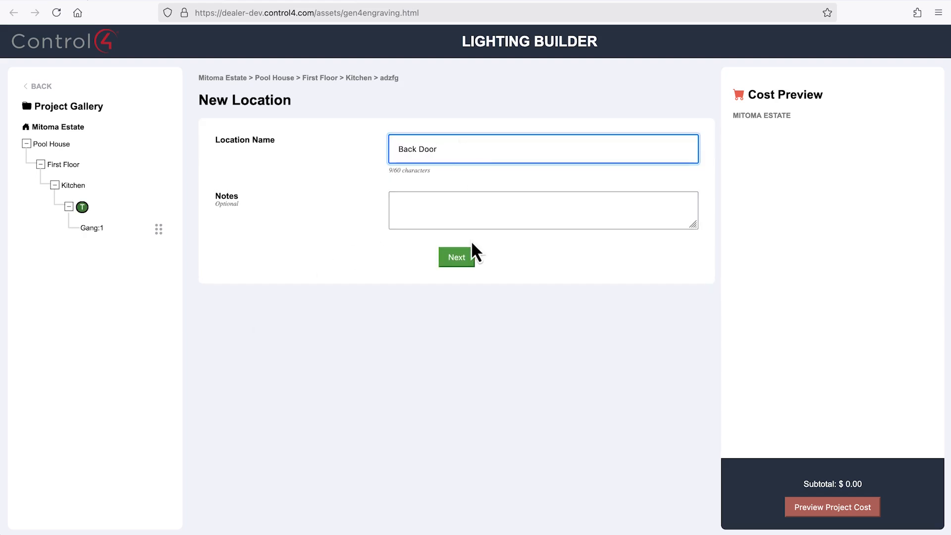
click(470, 258)
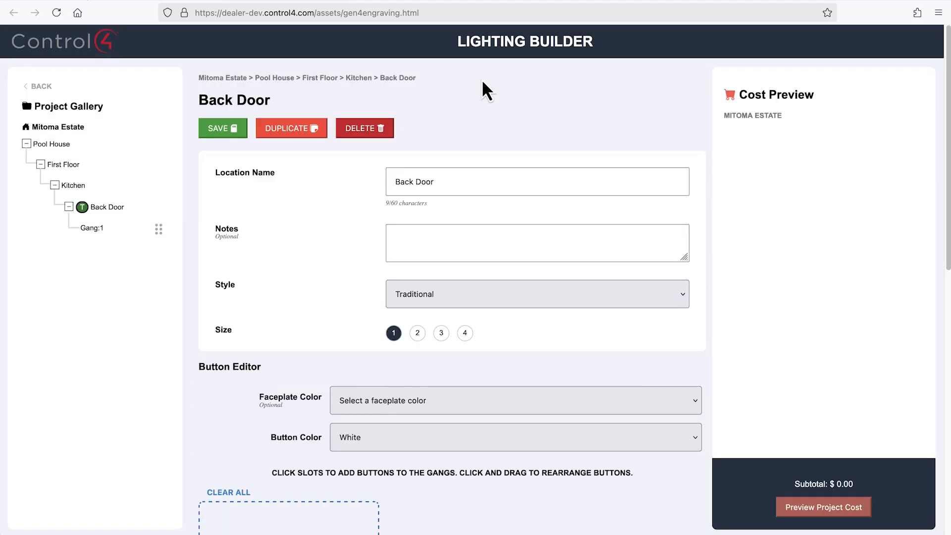
Set the Back Door location to Contemporary style, size 2 and a White faceplate.
click(532, 292)
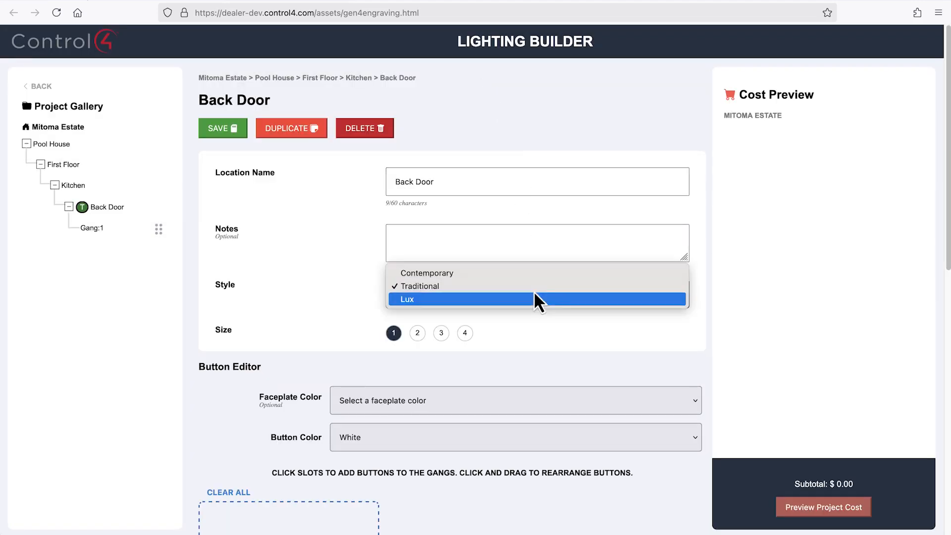
click(518, 273)
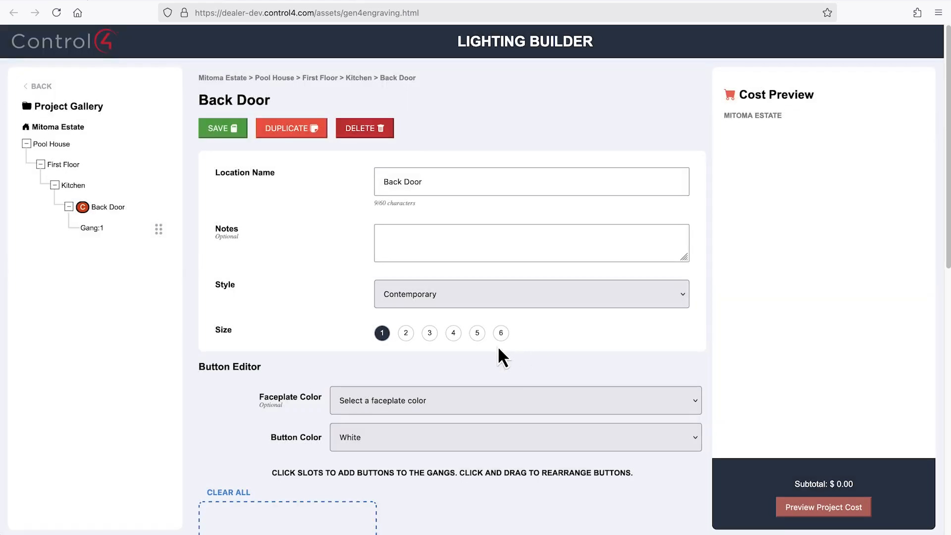
click(406, 332)
click(554, 399)
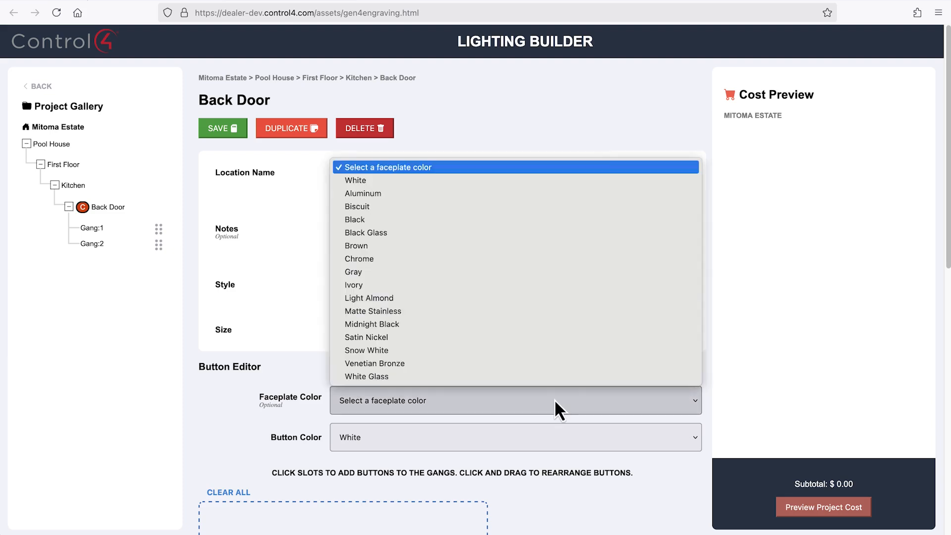
click(454, 181)
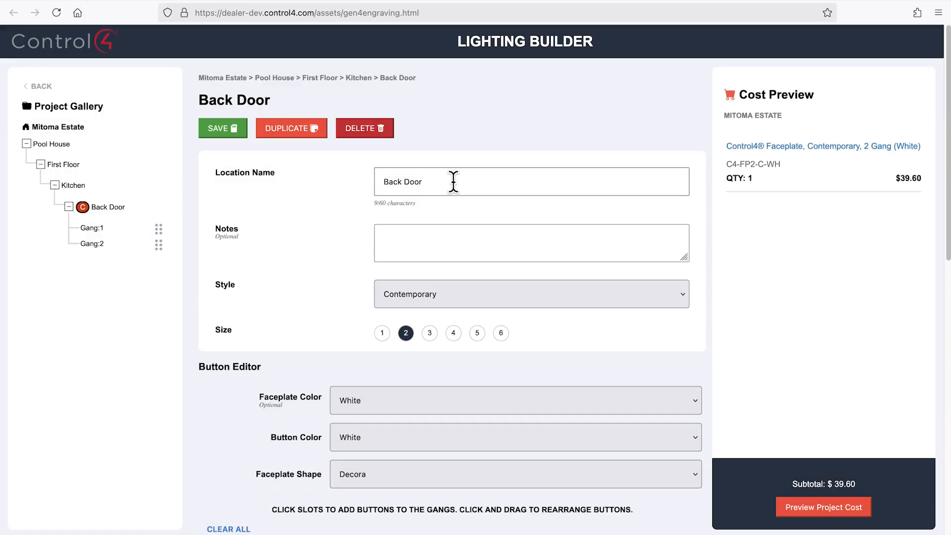
Place a Double button in the top slot of gang 2.
scroll(454, 181, down, 8)
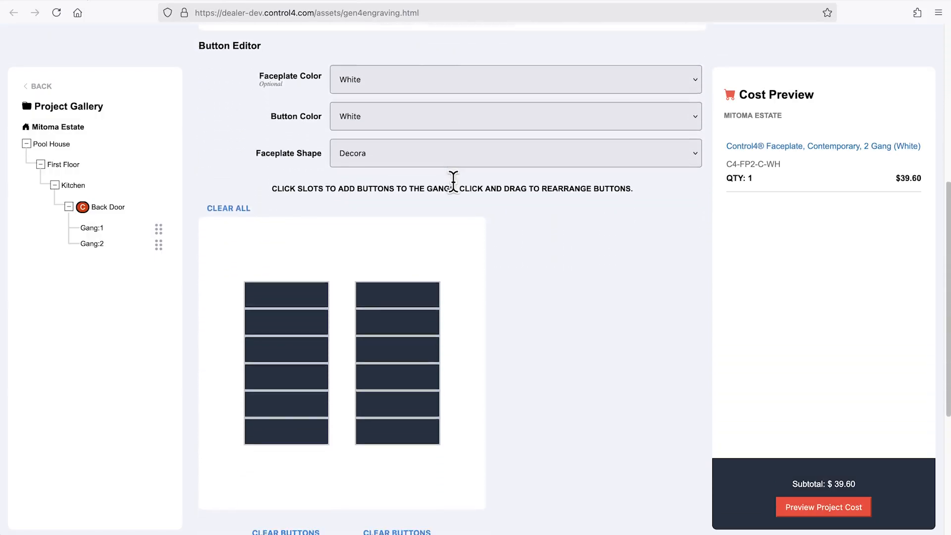
scroll(453, 183, down, 2)
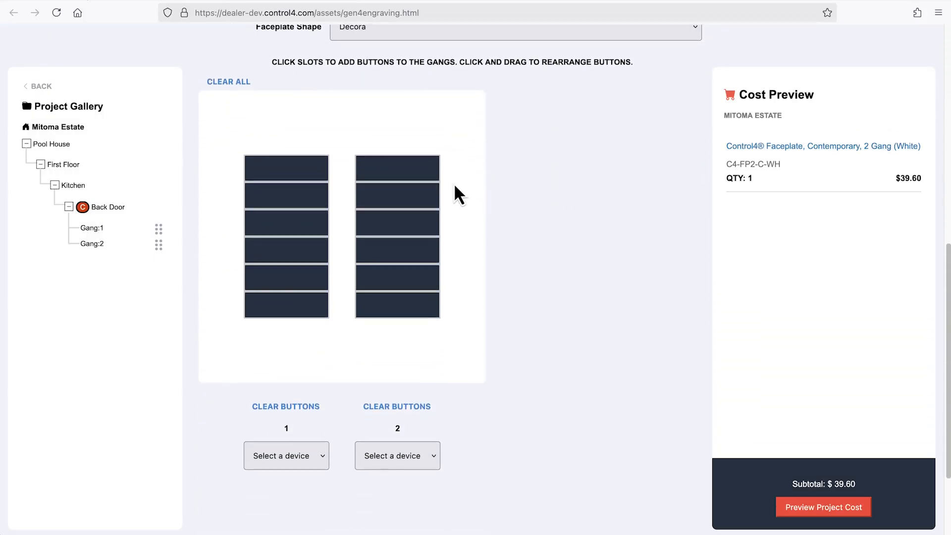
click(402, 168)
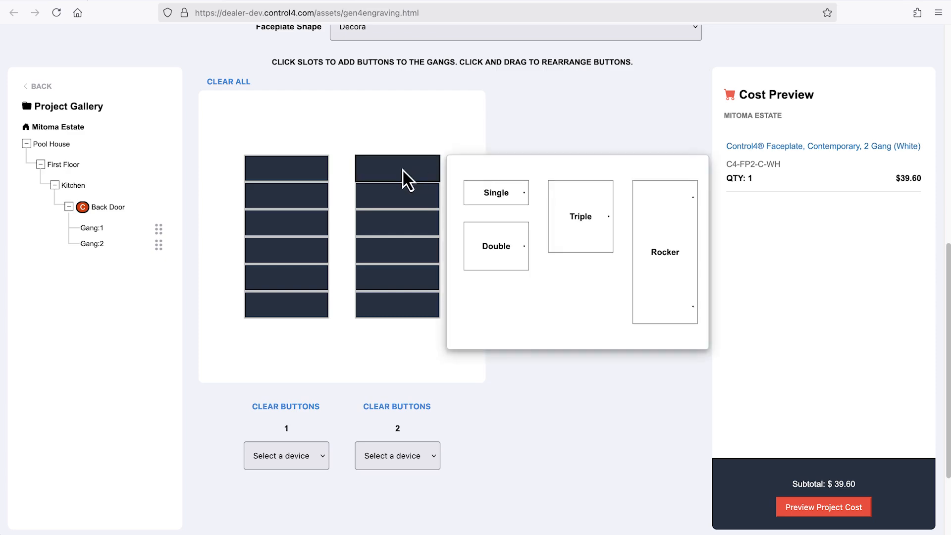
click(497, 246)
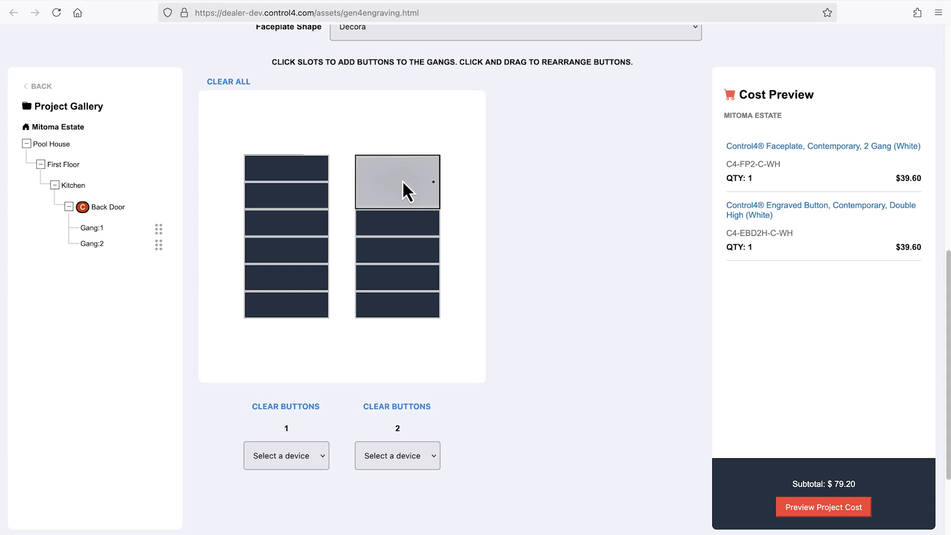
Engrave gang 2's top button with right-aligned text Porch and the outlined lamp icon, and save it.
click(403, 182)
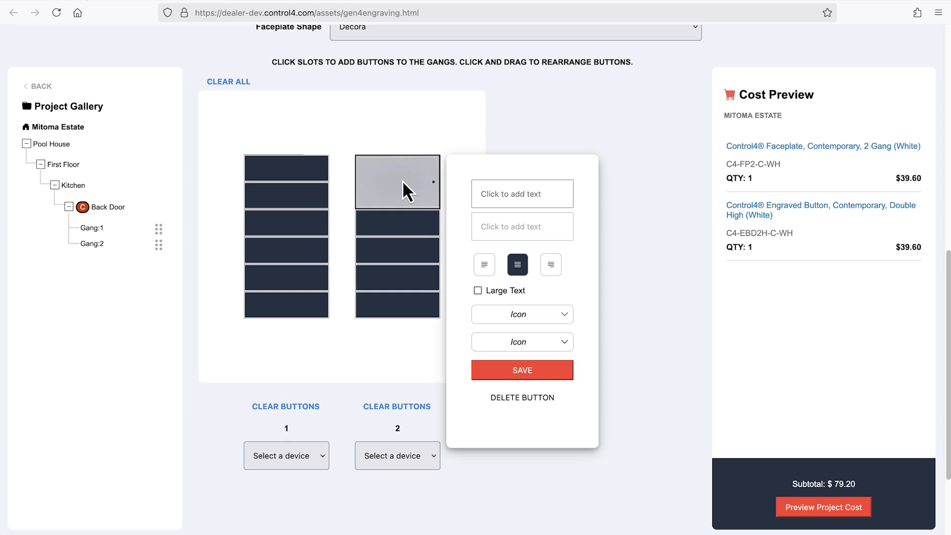
click(551, 192)
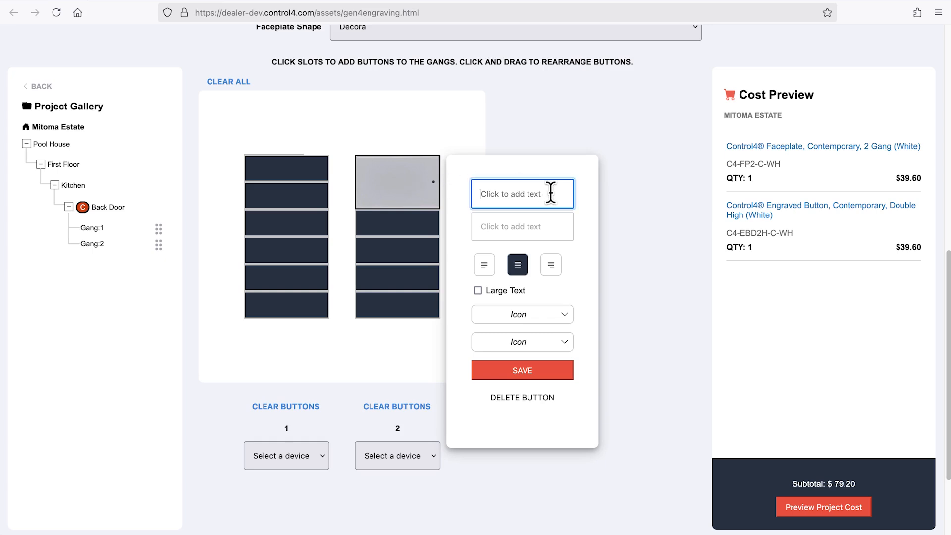
text(Por)
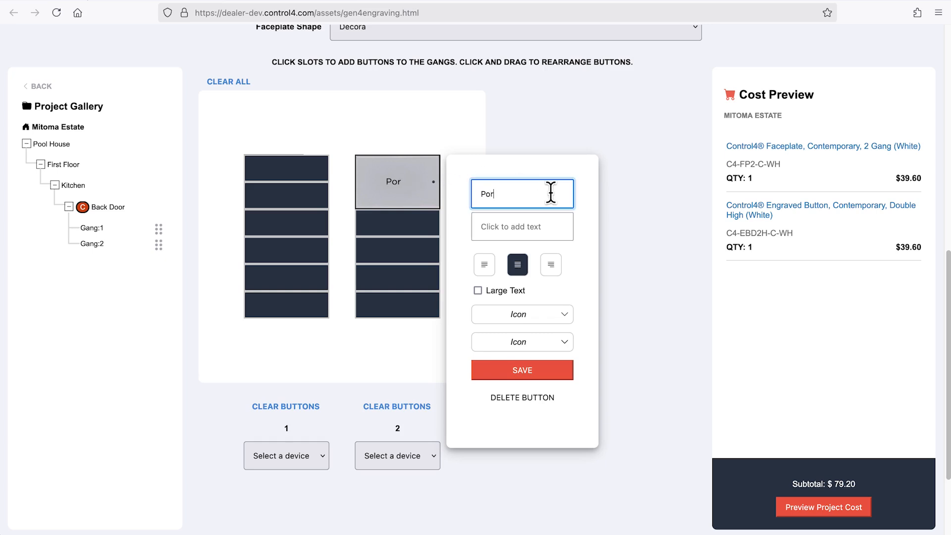
text(ch)
click(550, 266)
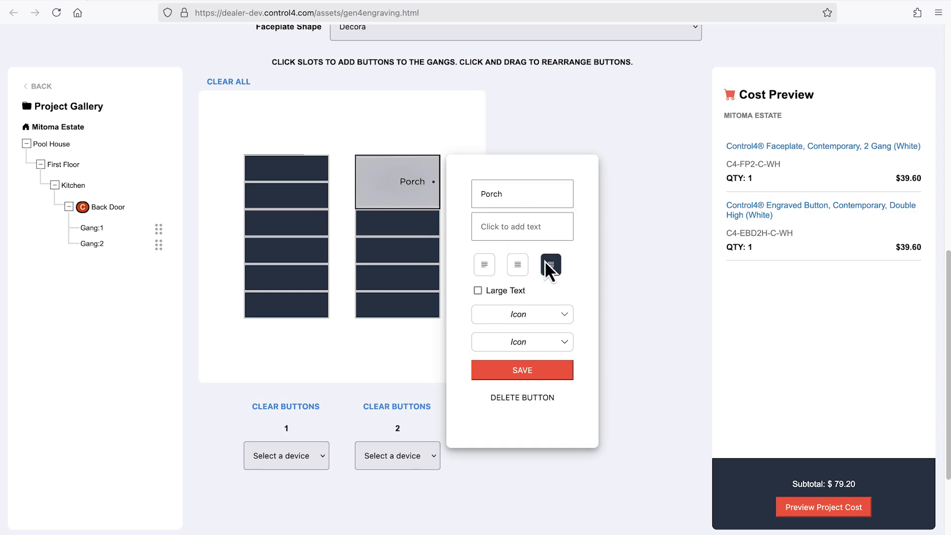
click(557, 312)
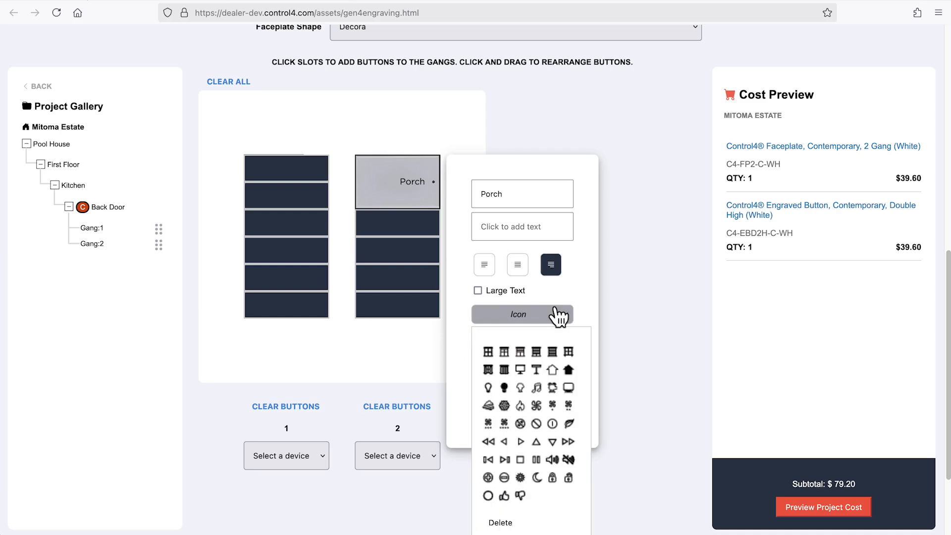
click(521, 388)
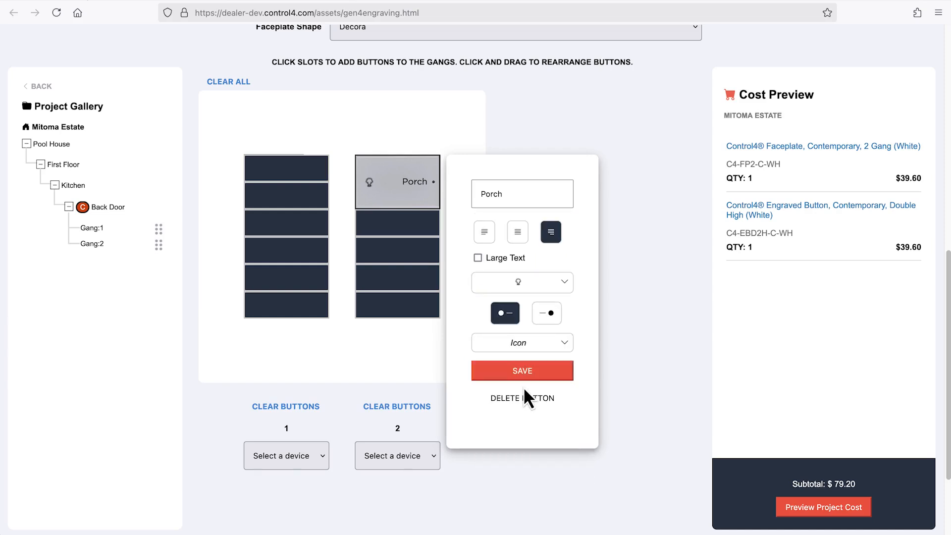
click(537, 372)
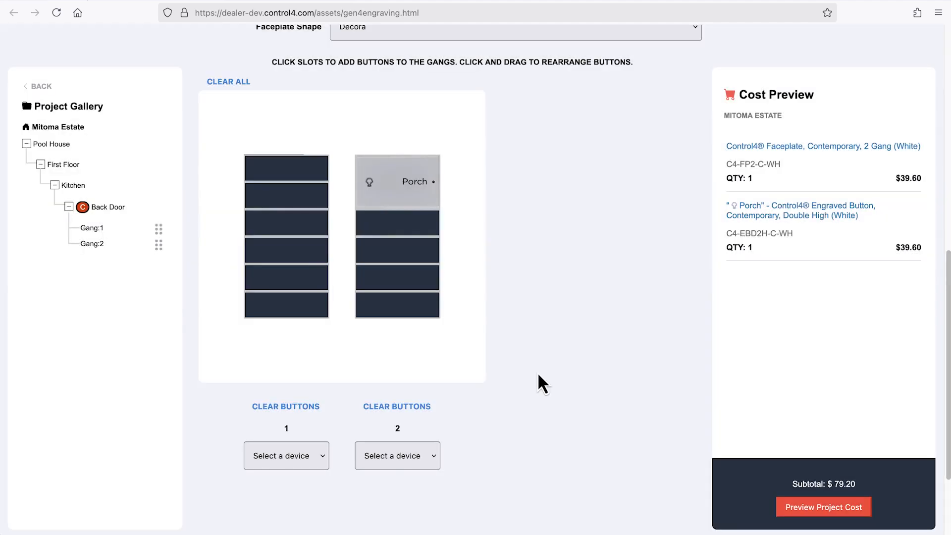
Fill the remaining slots of gang 2 with a Double button, a Single button and an up/down button.
scroll(470, 346, up, 2)
click(386, 295)
click(601, 335)
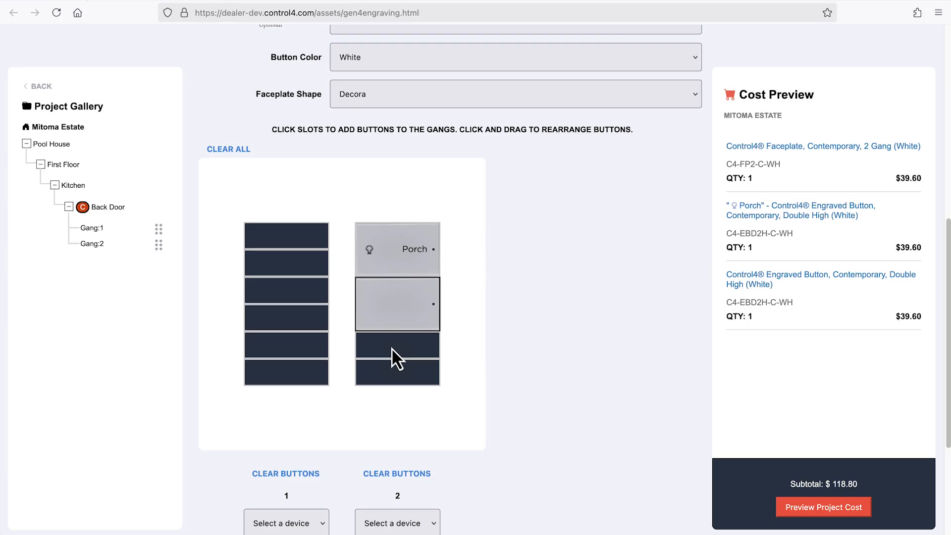
click(391, 347)
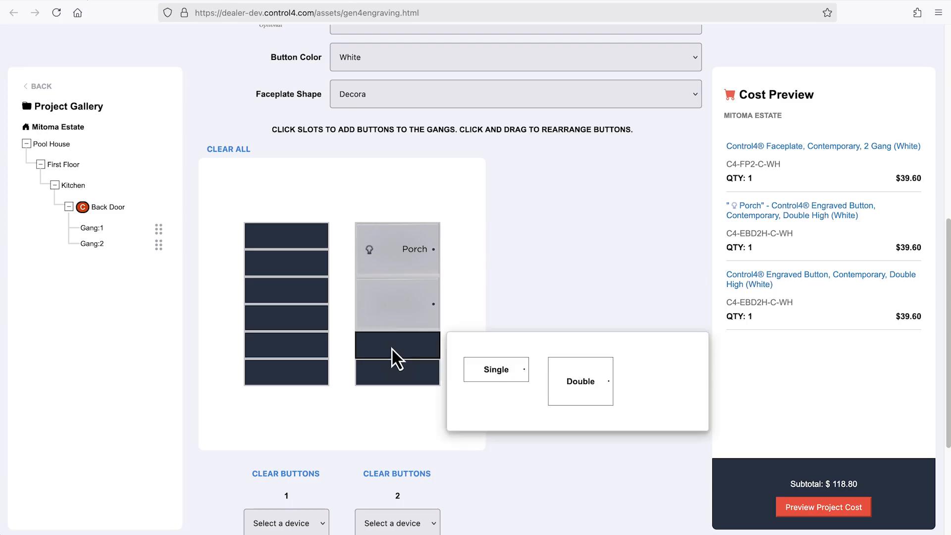
click(499, 370)
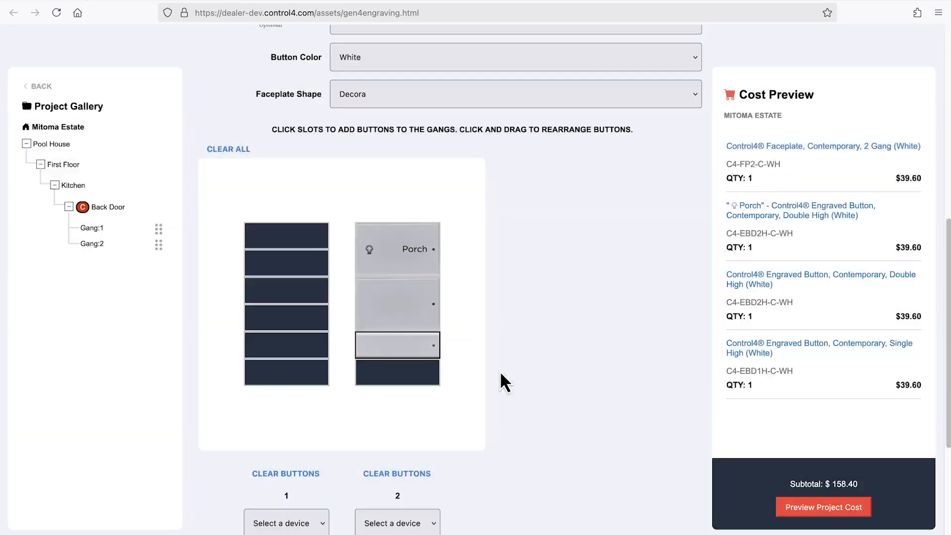
click(408, 374)
click(516, 395)
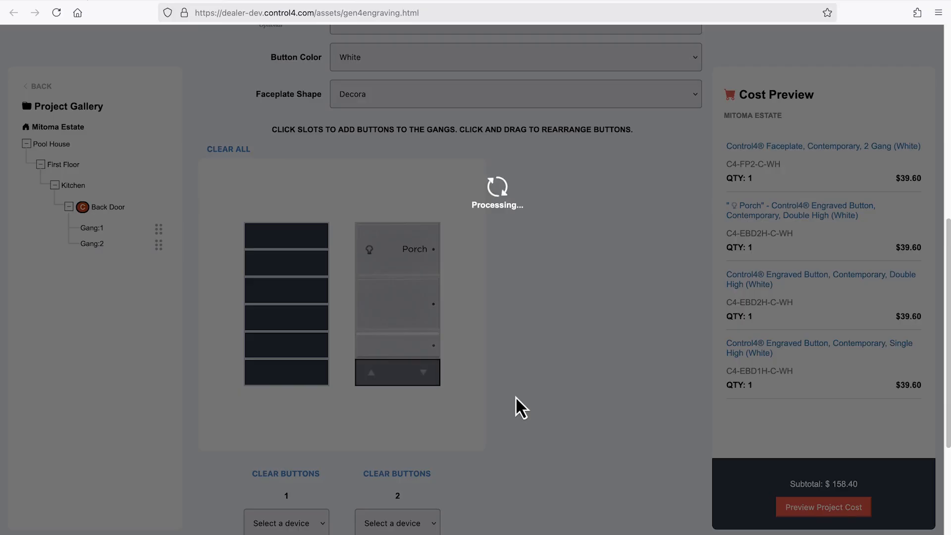
Assign the Control4 Keypad Dimmer, Contemporary, 120V (White) as the device for gang 2.
scroll(515, 396, down, 3)
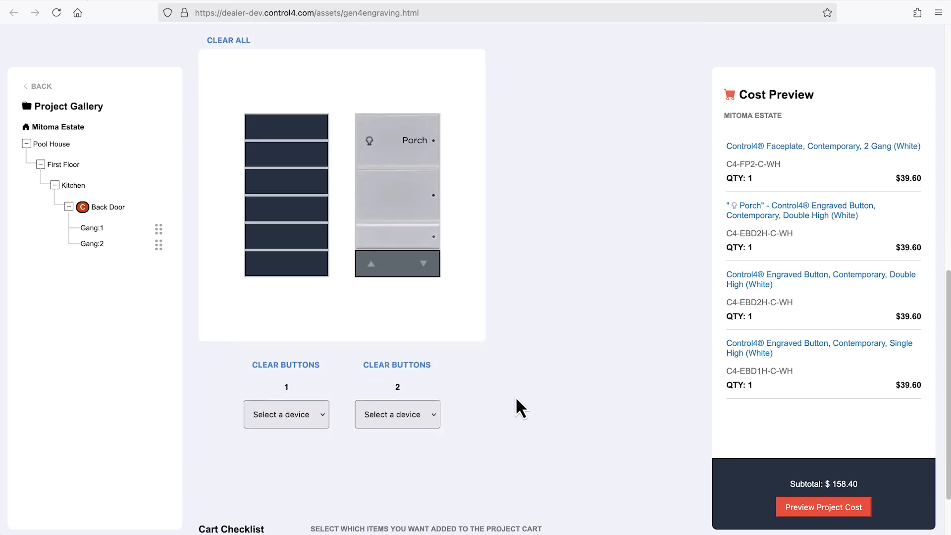
click(406, 409)
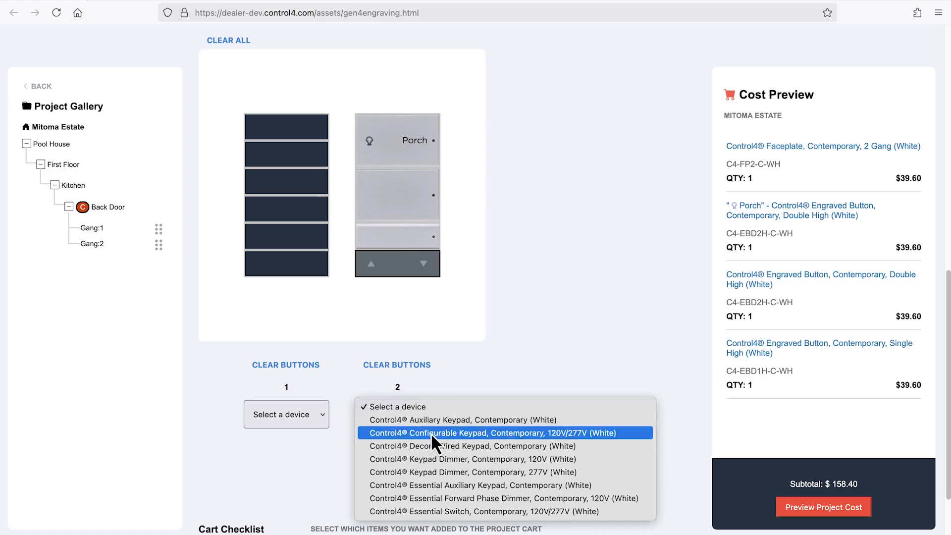
click(479, 459)
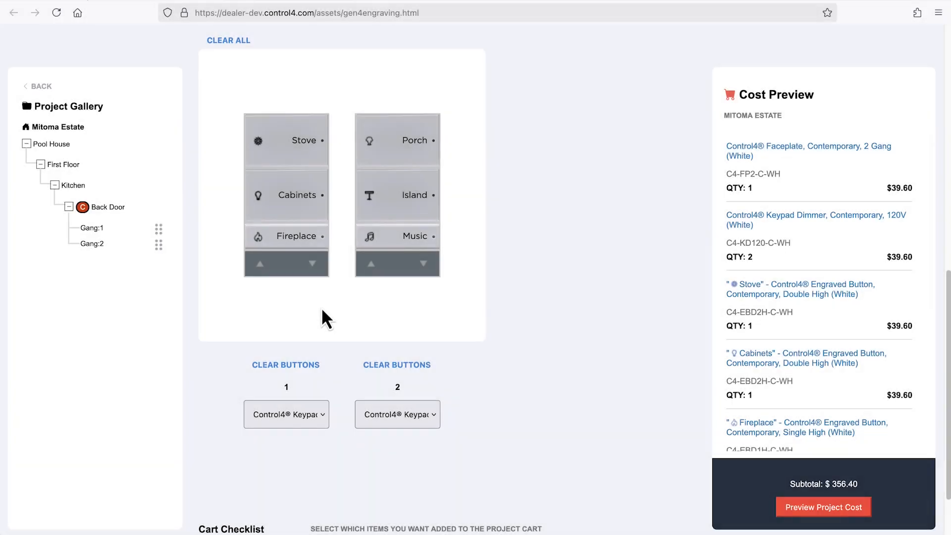
Exclude the devices from the items added to the project cart and include them again.
scroll(497, 406, down, 3)
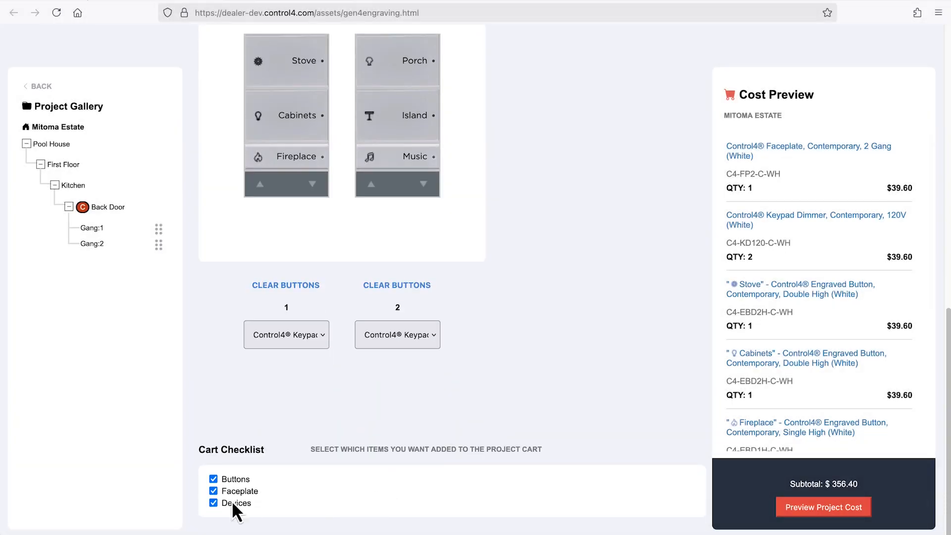
click(213, 502)
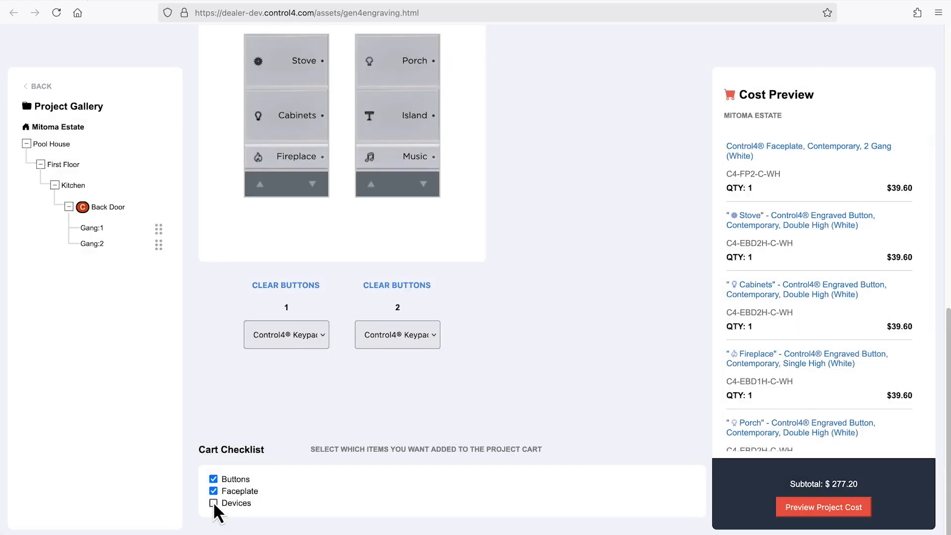
click(213, 503)
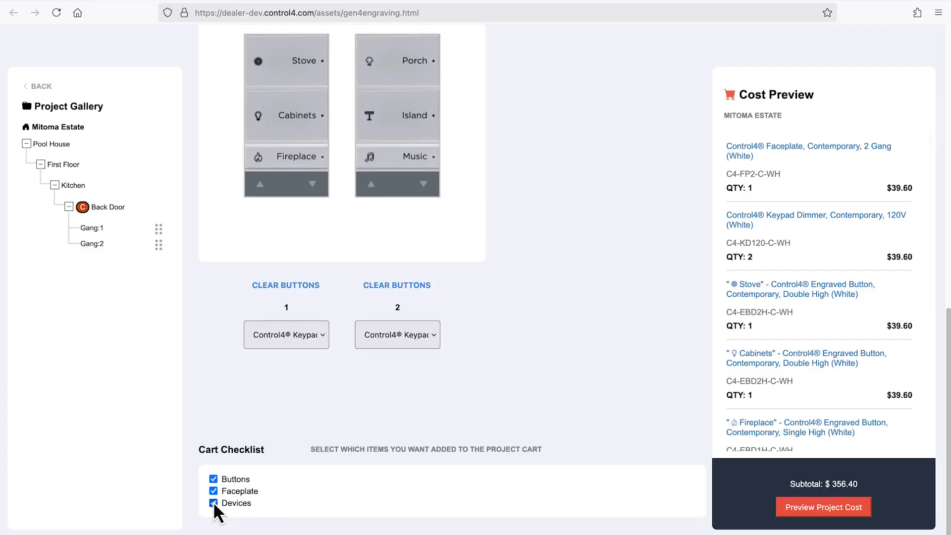
Preview the Mitoma Estate project cost and view its print preview, closing it without printing.
click(840, 509)
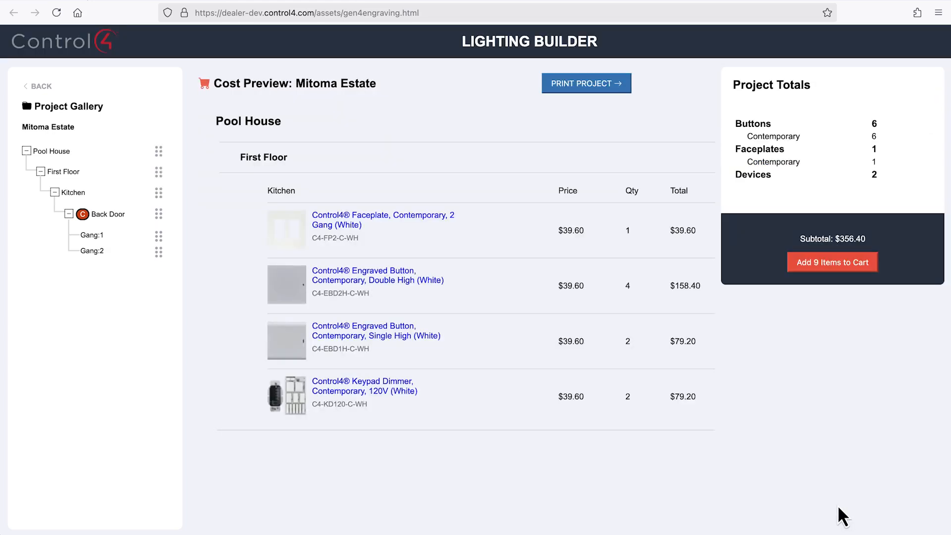
click(583, 85)
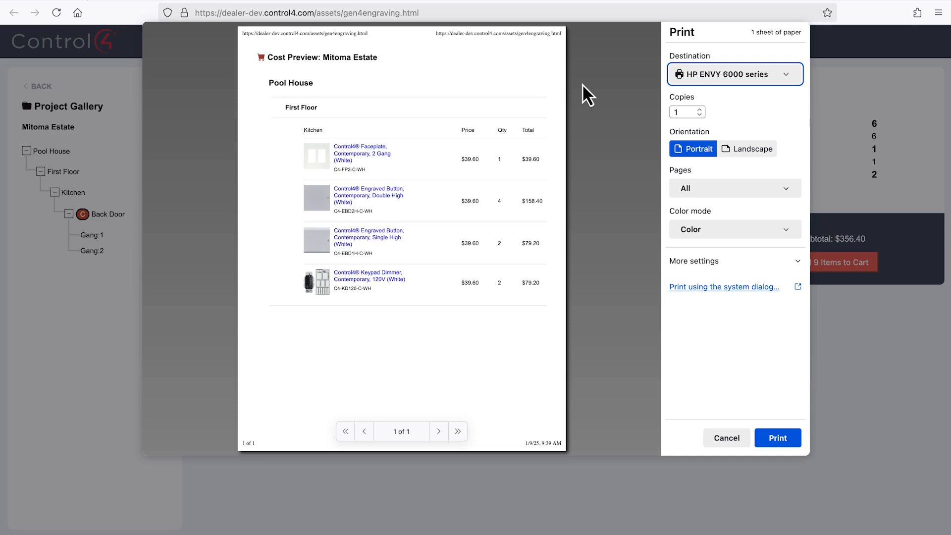
click(733, 441)
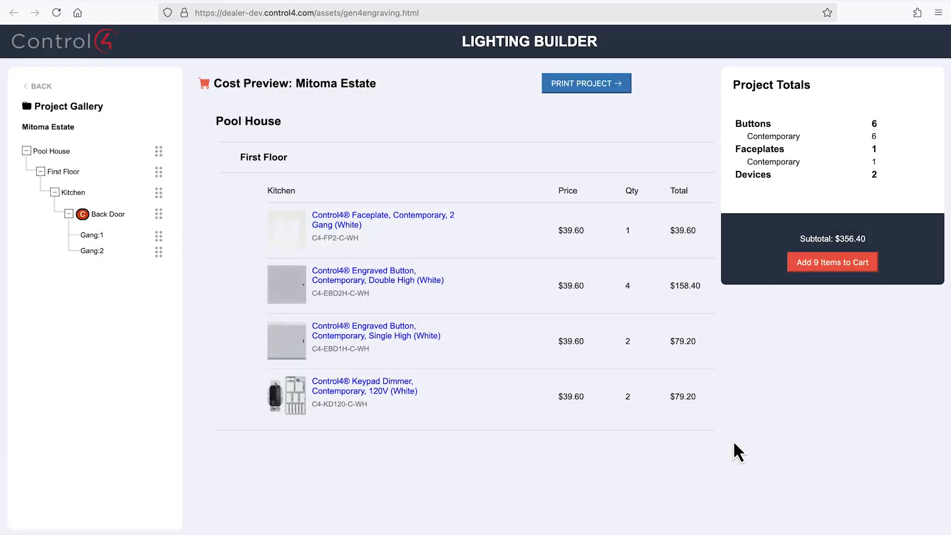
Add all the items in the Mitoma Estate cost preview to the cart.
click(879, 269)
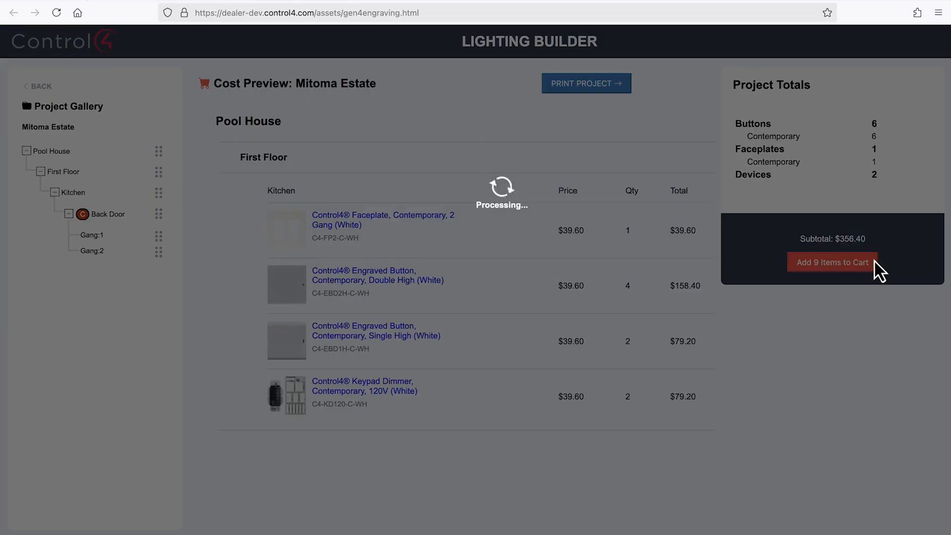